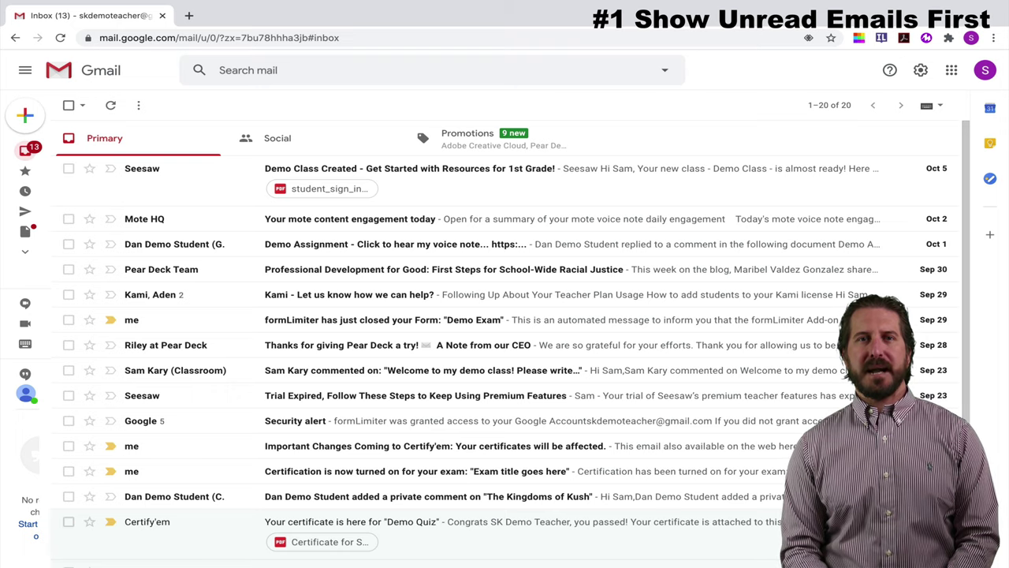
- Switch the inbox type to Unread first and close Quick settings
{"action": "left_click", "coordinate": [920, 70]}
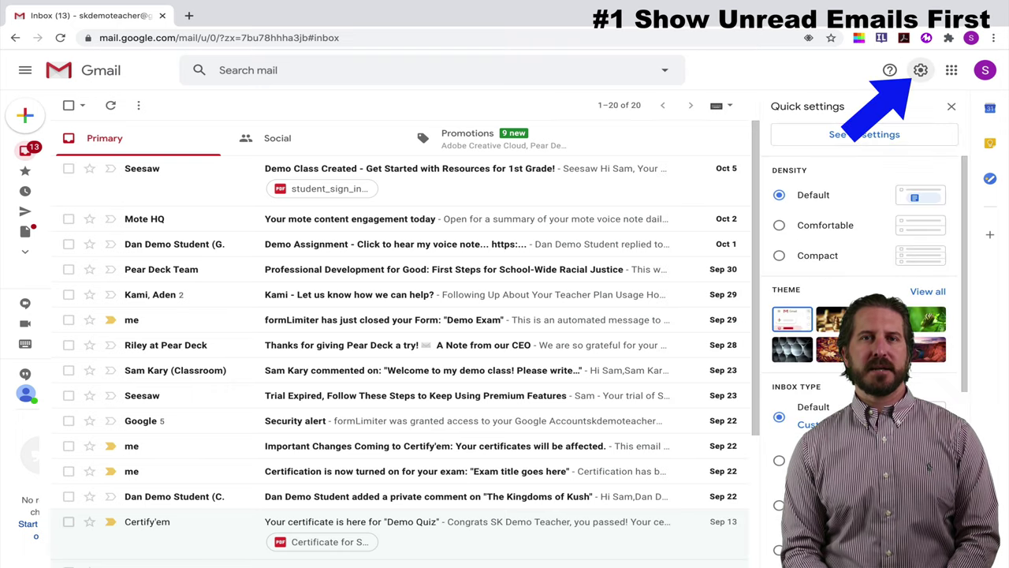
{"action": "scroll", "coordinate": [864, 276], "scroll_direction": "down", "scroll_amount": 3}
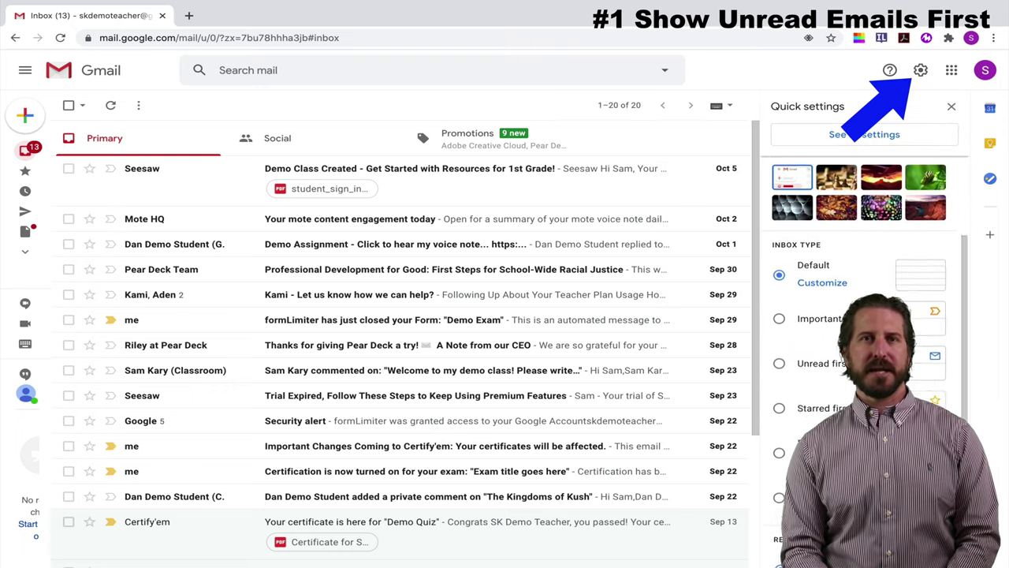
{"action": "scroll", "coordinate": [864, 315], "scroll_direction": "down", "scroll_amount": 3}
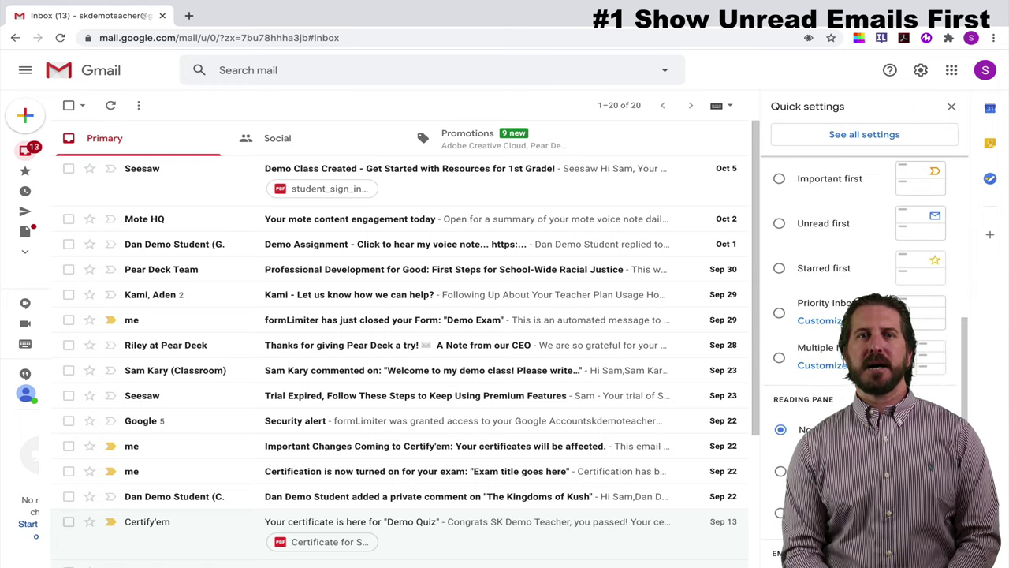
{"action": "left_click", "coordinate": [779, 223]}
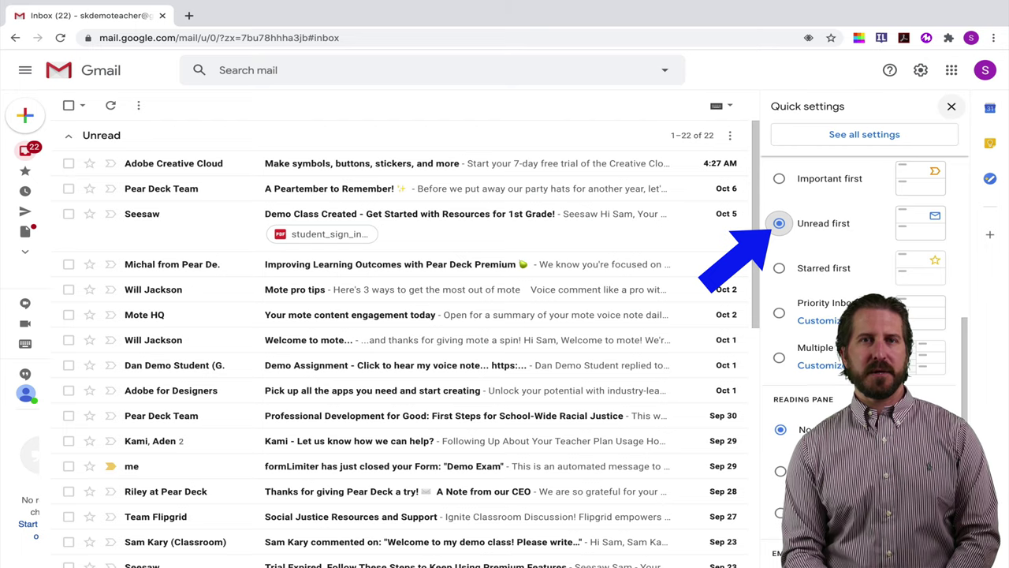
{"action": "left_click", "coordinate": [950, 105]}
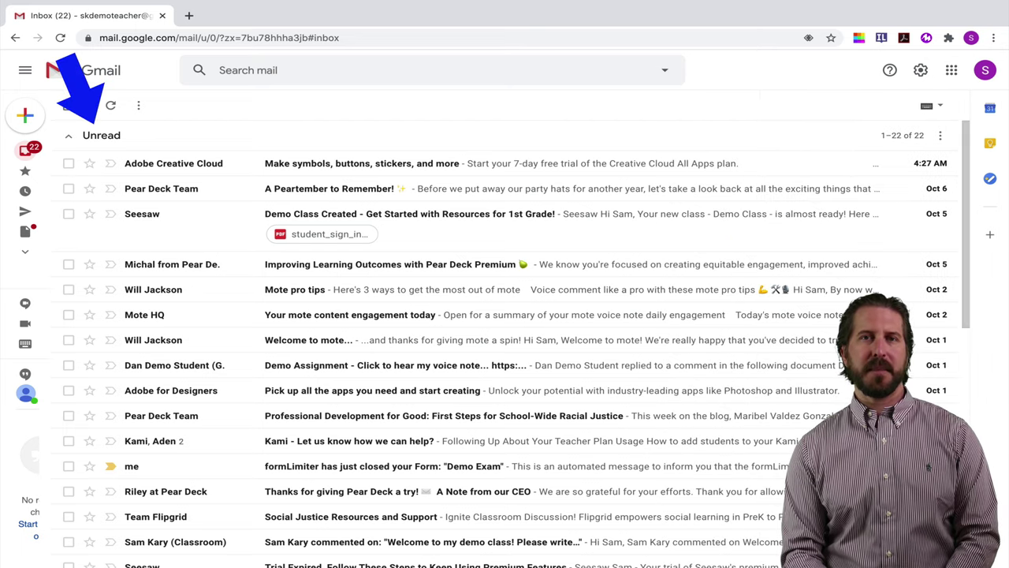
- Scroll through the inbox to review the 22-message Unread section
{"action": "scroll", "coordinate": [504, 343], "scroll_direction": "down", "scroll_amount": 3}
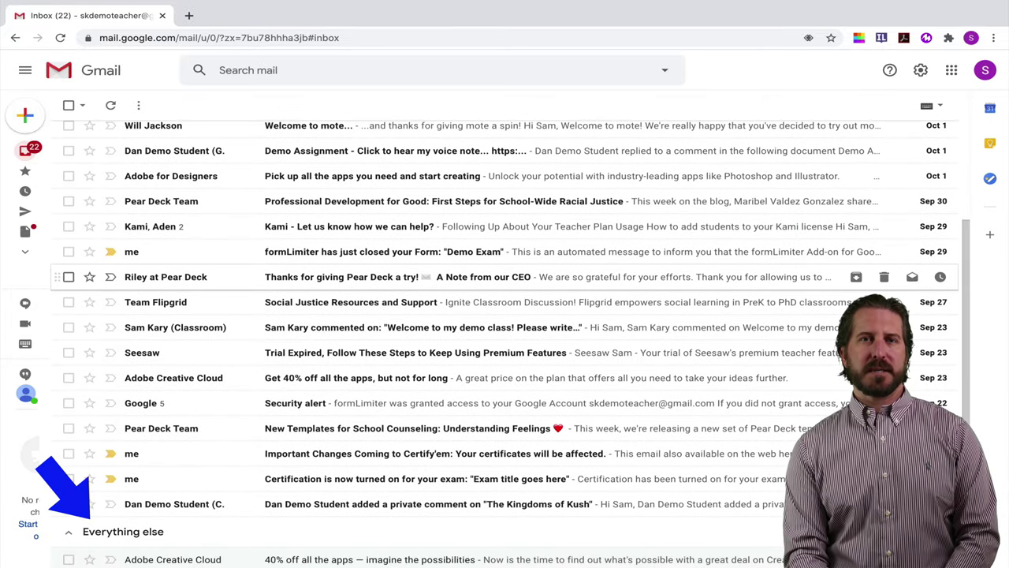
{"action": "scroll", "coordinate": [504, 276], "scroll_direction": "down", "scroll_amount": 3}
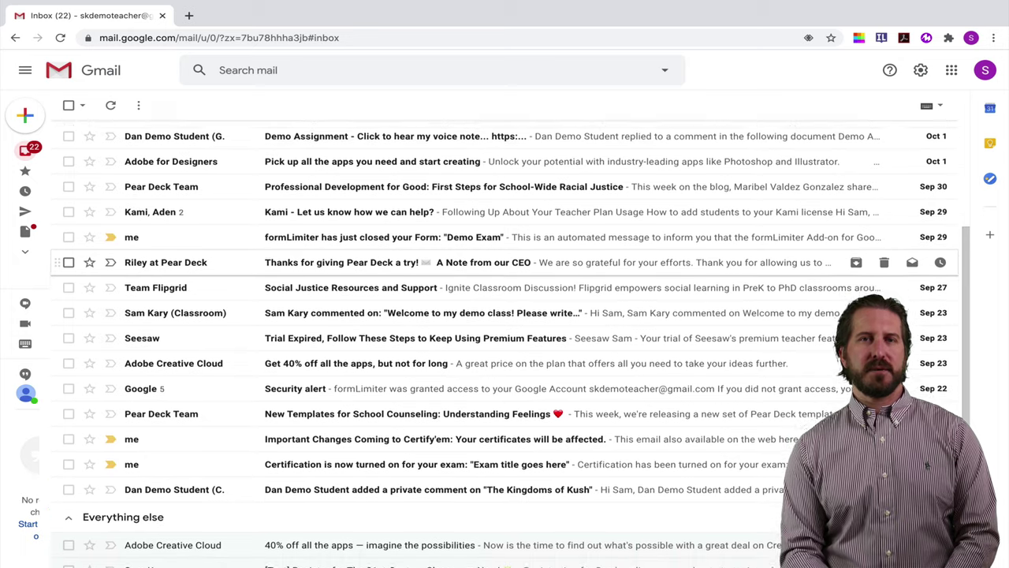
{"action": "scroll", "coordinate": [505, 292], "scroll_direction": "down", "scroll_amount": 4}
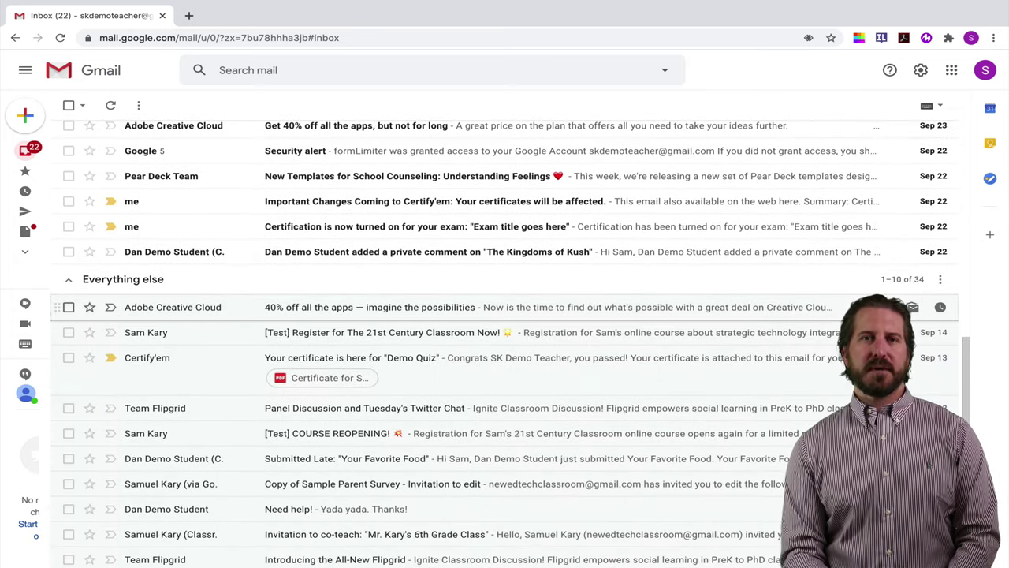
{"action": "scroll", "coordinate": [504, 307], "scroll_direction": "up", "scroll_amount": 5}
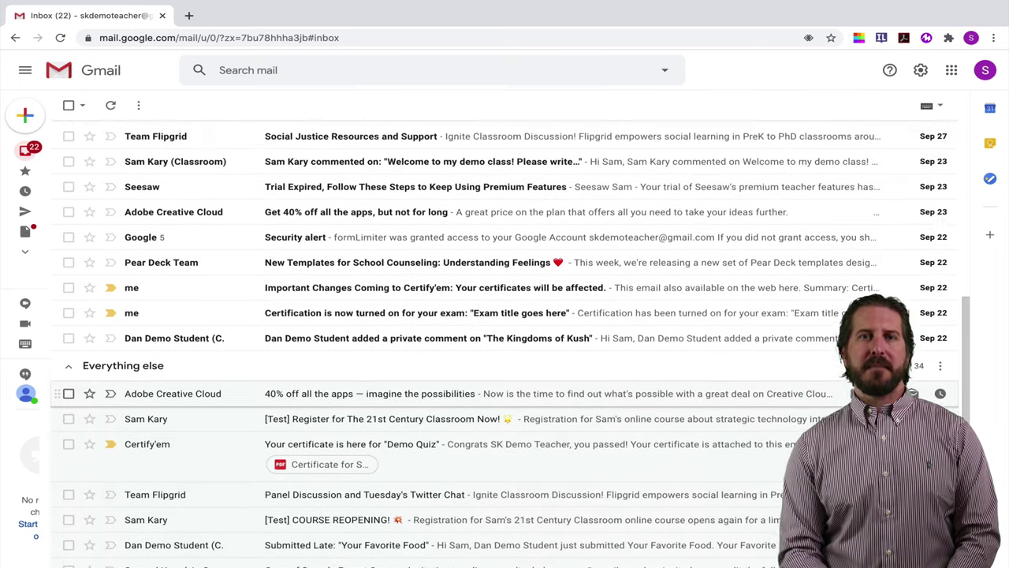
{"action": "scroll", "coordinate": [505, 306], "scroll_direction": "up", "scroll_amount": 7}
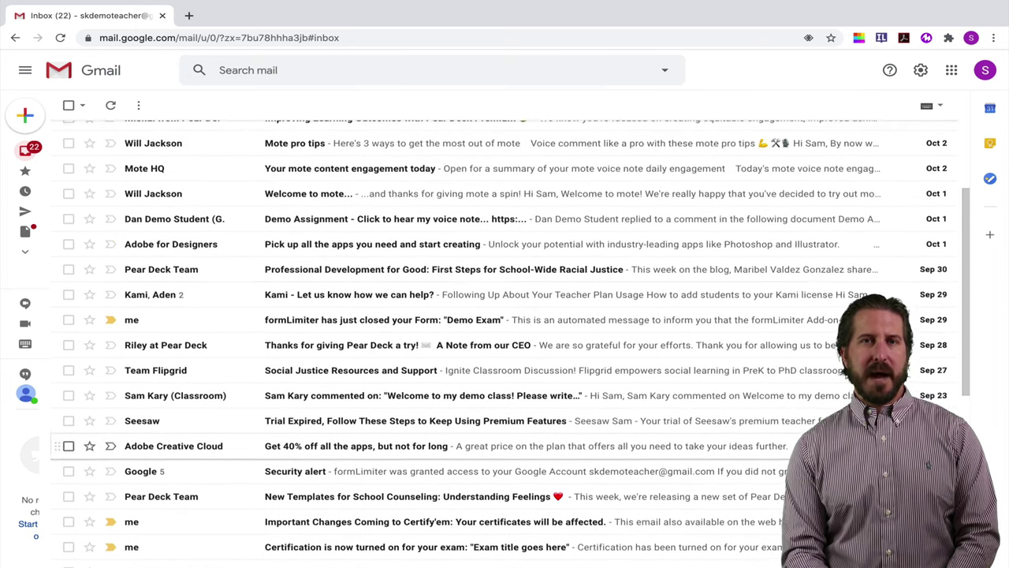
{"action": "scroll", "coordinate": [505, 339], "scroll_direction": "up", "scroll_amount": 1}
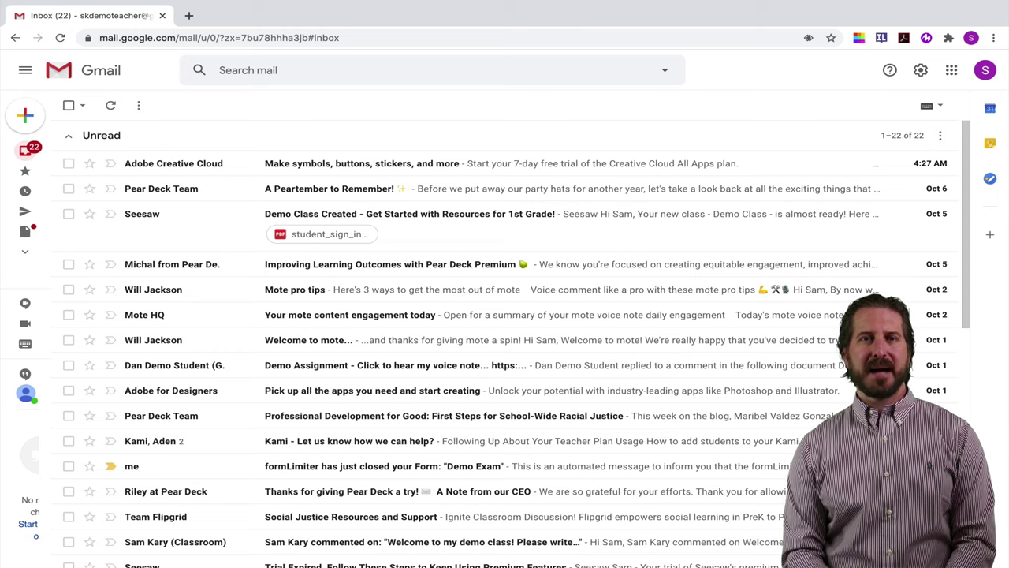
- Change the Undo Send cancellation period from 5 to 30 seconds in General settings
{"action": "left_click", "coordinate": [920, 69]}
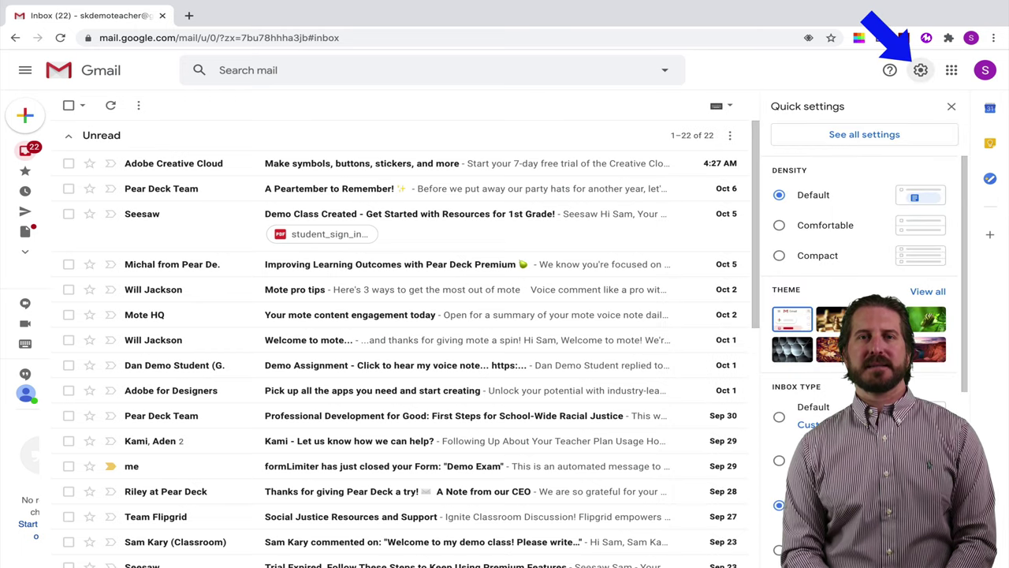
{"action": "left_click", "coordinate": [864, 134]}
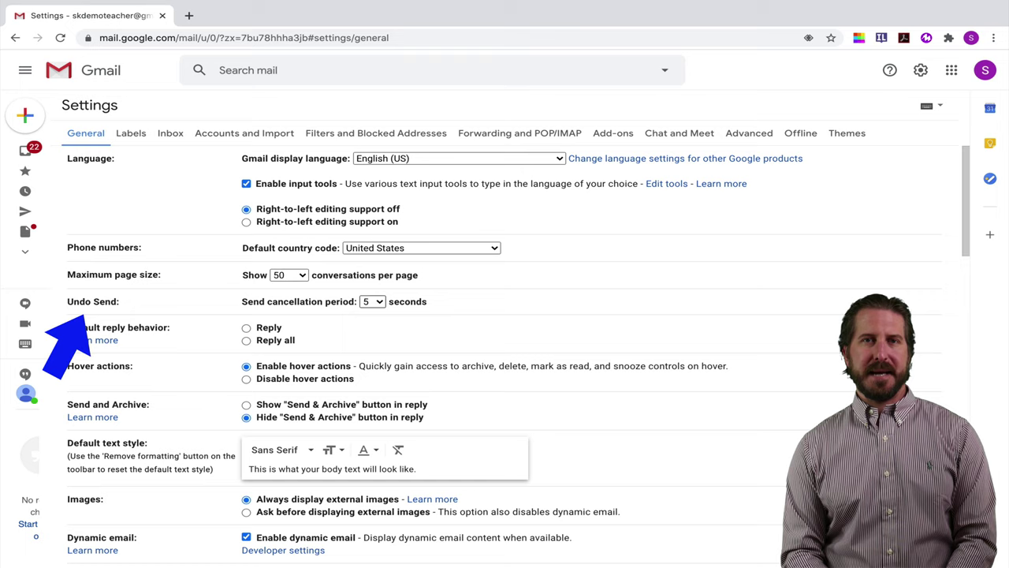
{"action": "left_click", "coordinate": [372, 301]}
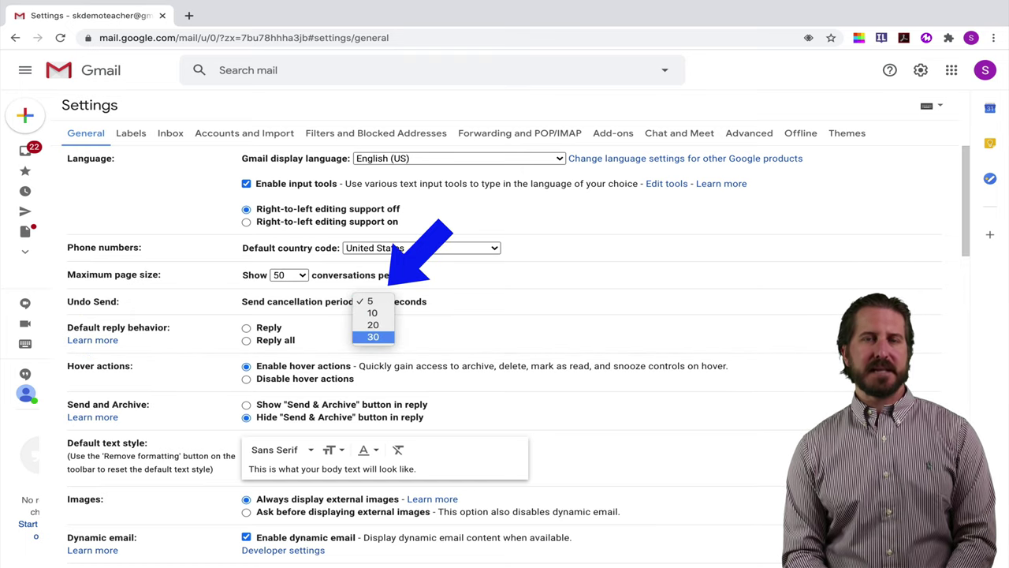
{"action": "left_click", "coordinate": [372, 336]}
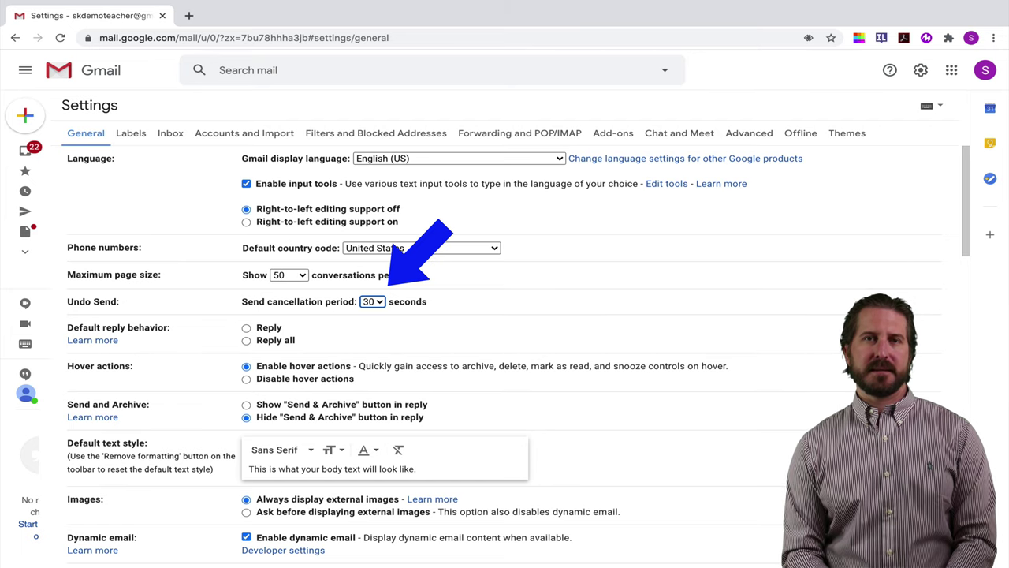
{"action": "scroll", "coordinate": [504, 355], "scroll_direction": "down", "scroll_amount": 15}
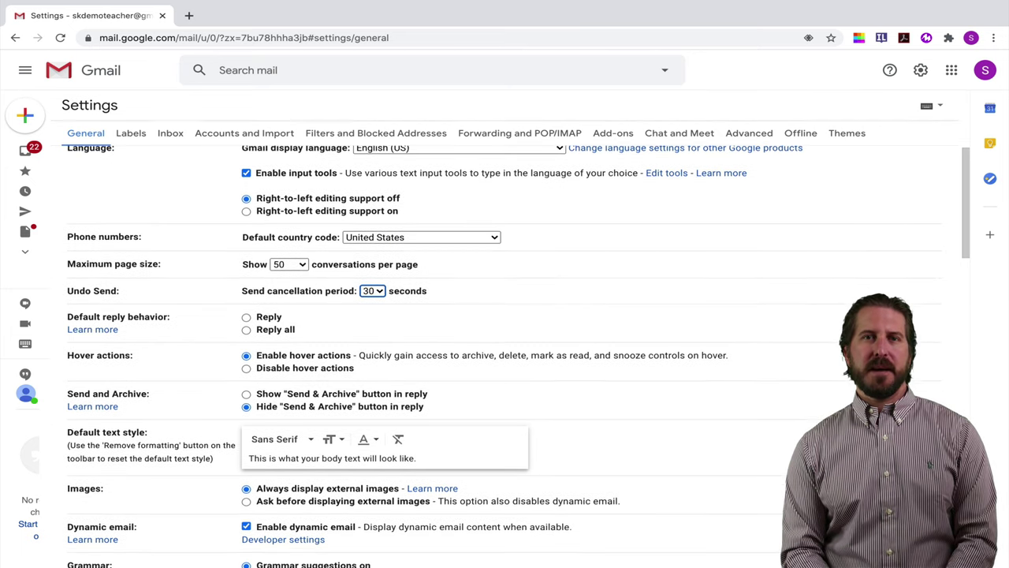
{"action": "scroll", "coordinate": [505, 355], "scroll_direction": "down", "scroll_amount": 5}
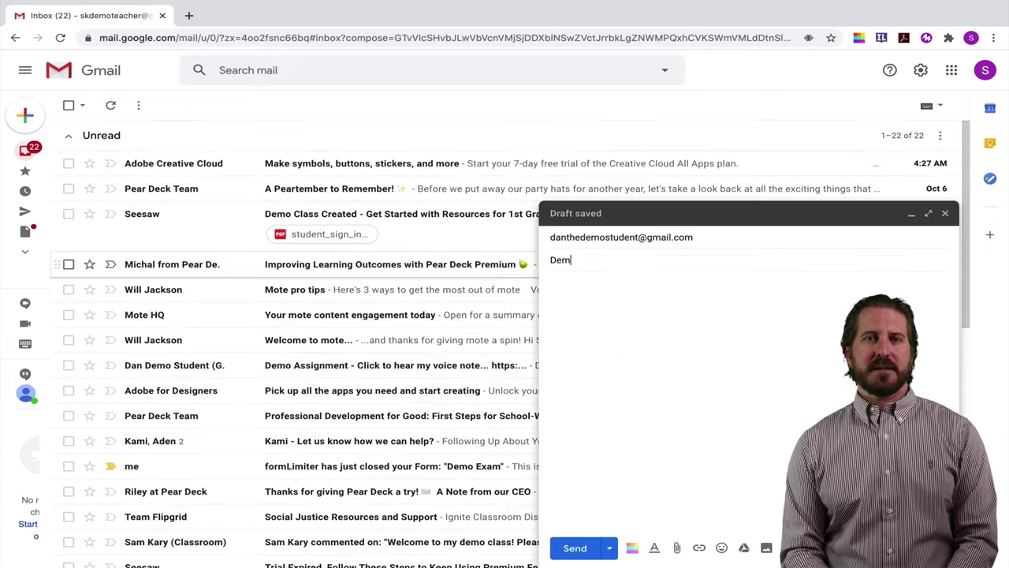
- Send 'Demo email' with body 'Check out this awesome email!', undo the send, and close the draft
{"action": "type", "text": "o email"}
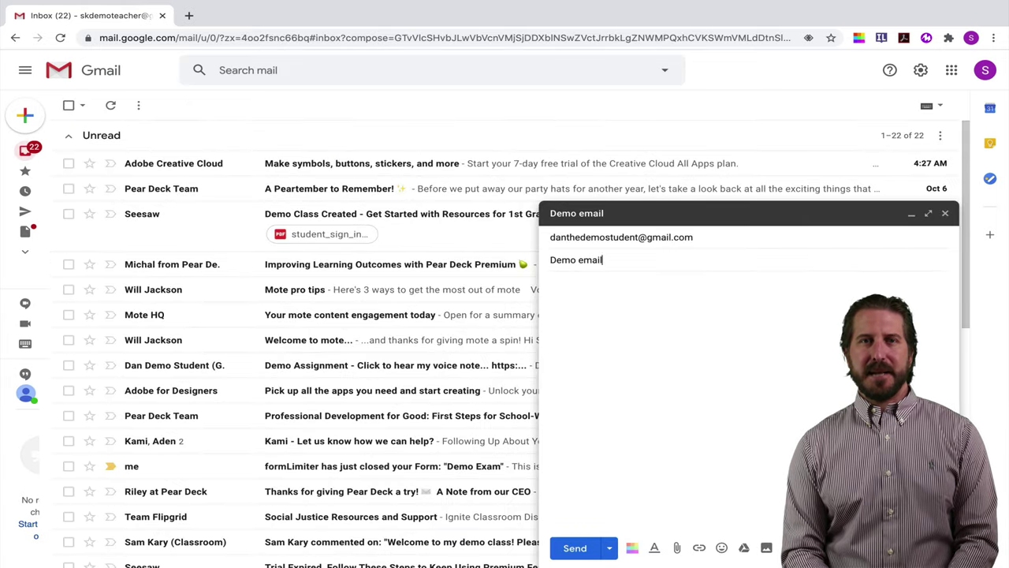
{"action": "key", "text": "Tab"}
{"action": "type", "text": "Check"}
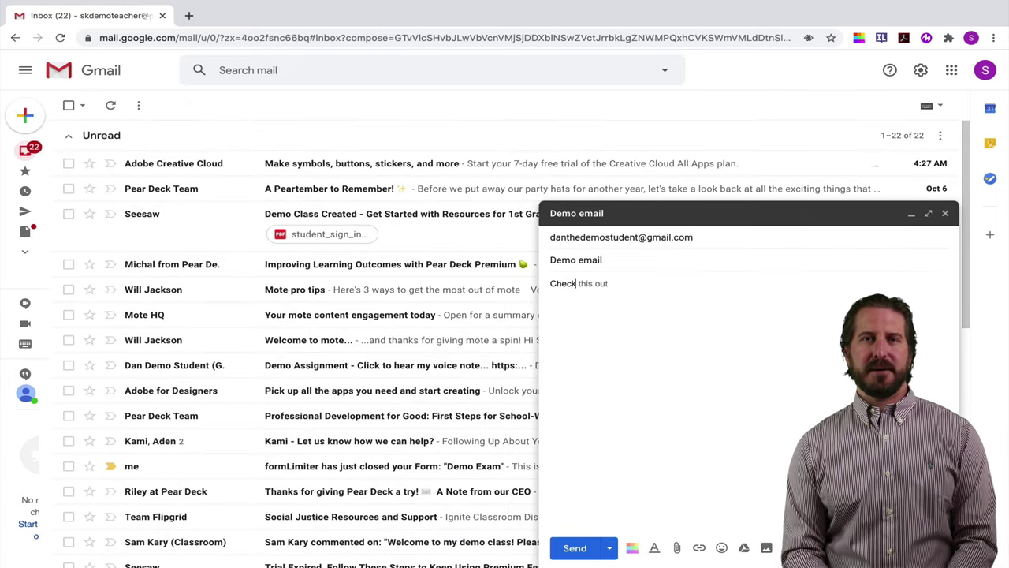
{"action": "type", "text": " out this "}
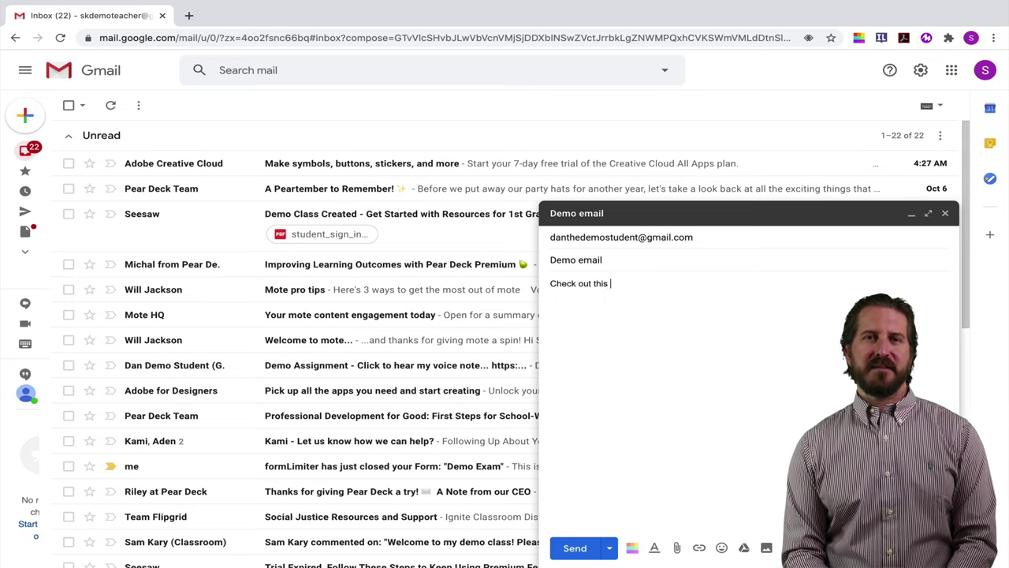
{"action": "type", "text": "awesome email!"}
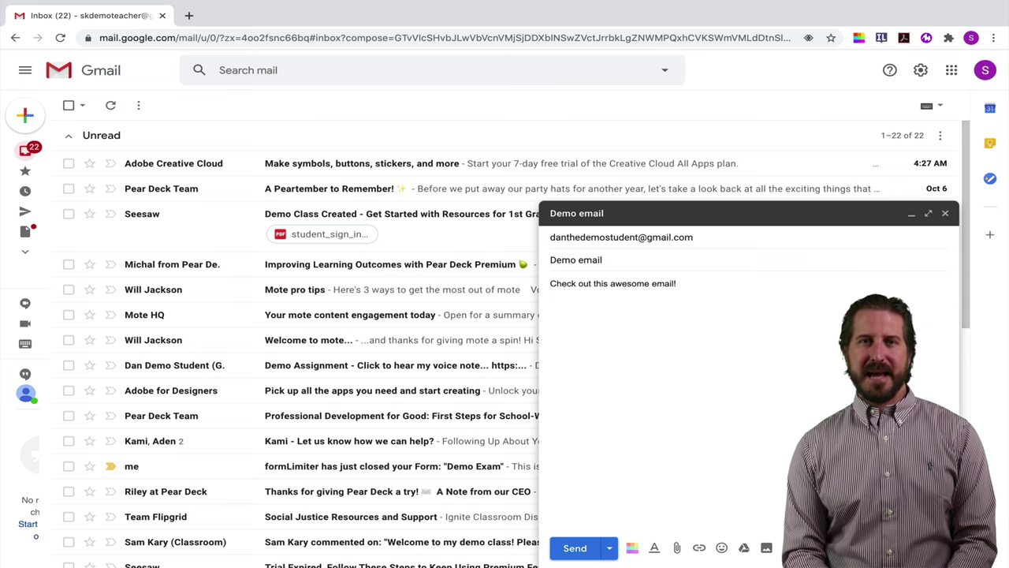
{"action": "key", "text": "ctrl+Return"}
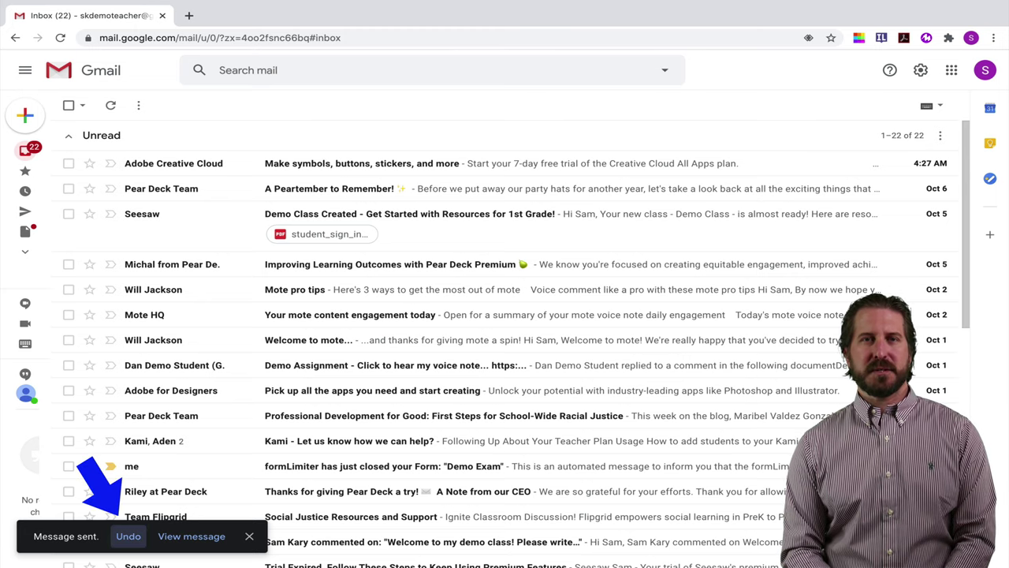
{"action": "key", "text": "z"}
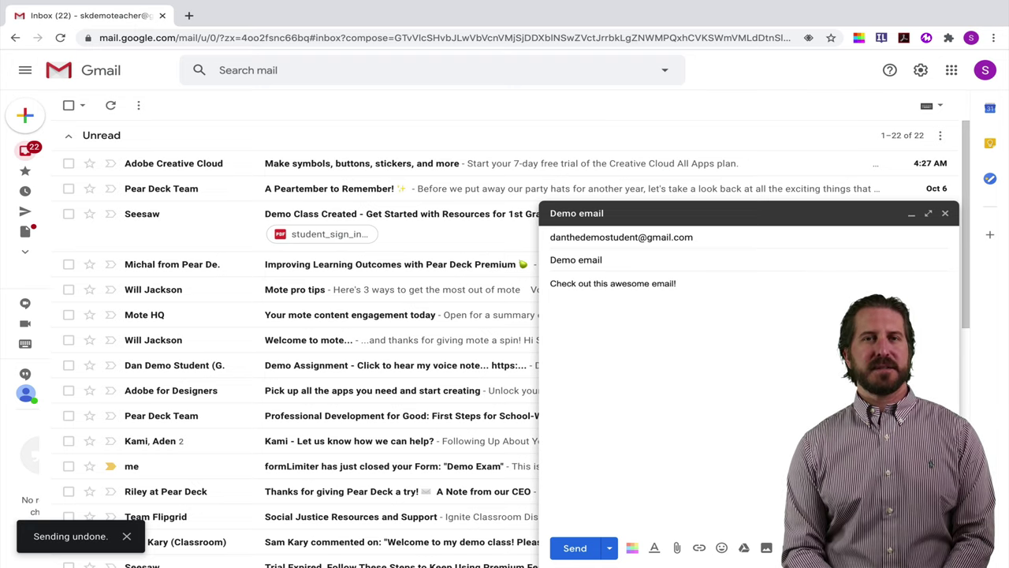
{"action": "key", "text": "Escape"}
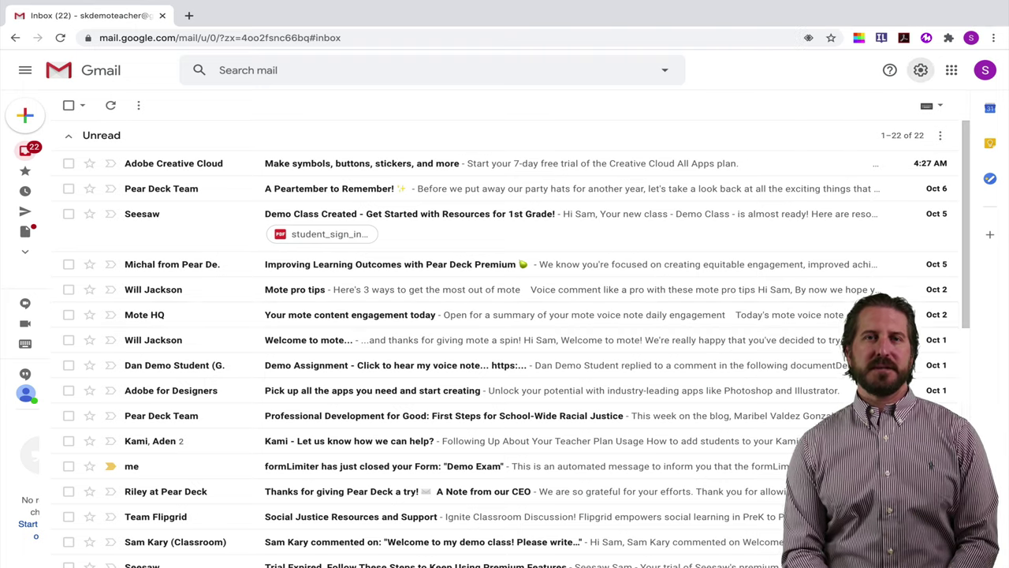
- Open General settings and start a new signature from the Signature section
{"action": "left_click", "coordinate": [920, 71]}
{"action": "left_click", "coordinate": [864, 134]}
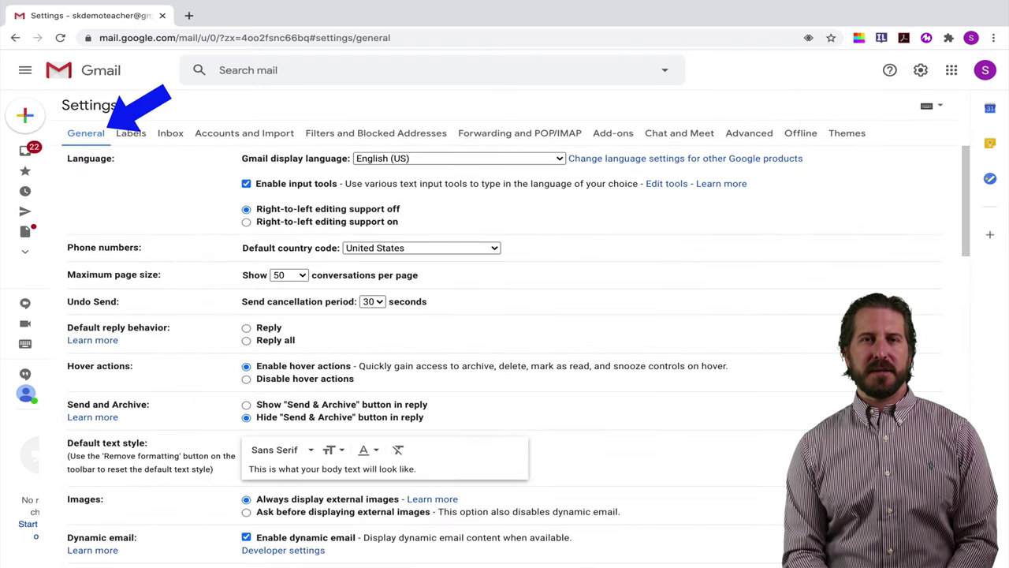
{"action": "scroll", "coordinate": [513, 354], "scroll_direction": "down", "scroll_amount": 9}
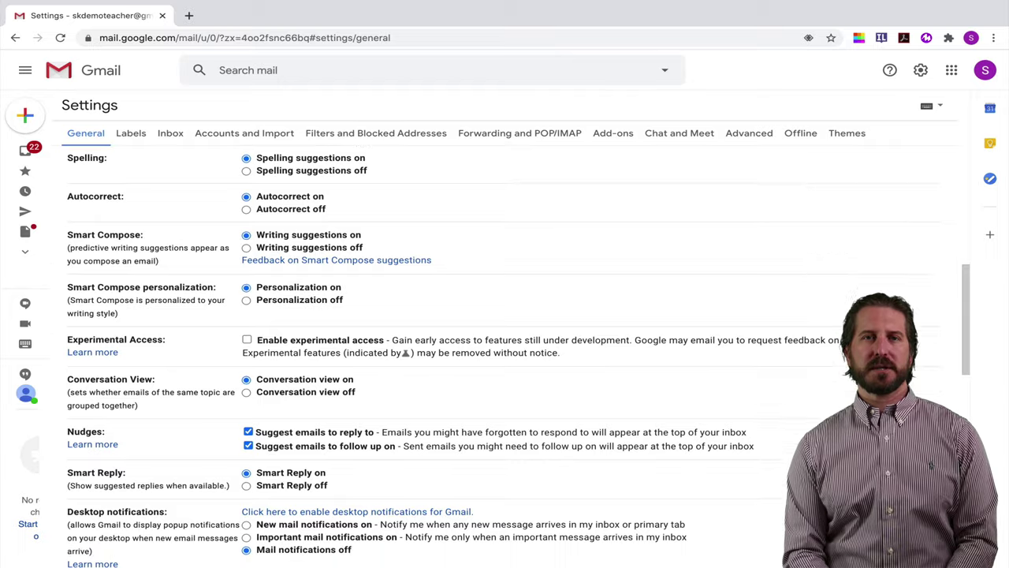
{"action": "scroll", "coordinate": [512, 354], "scroll_direction": "down", "scroll_amount": 6}
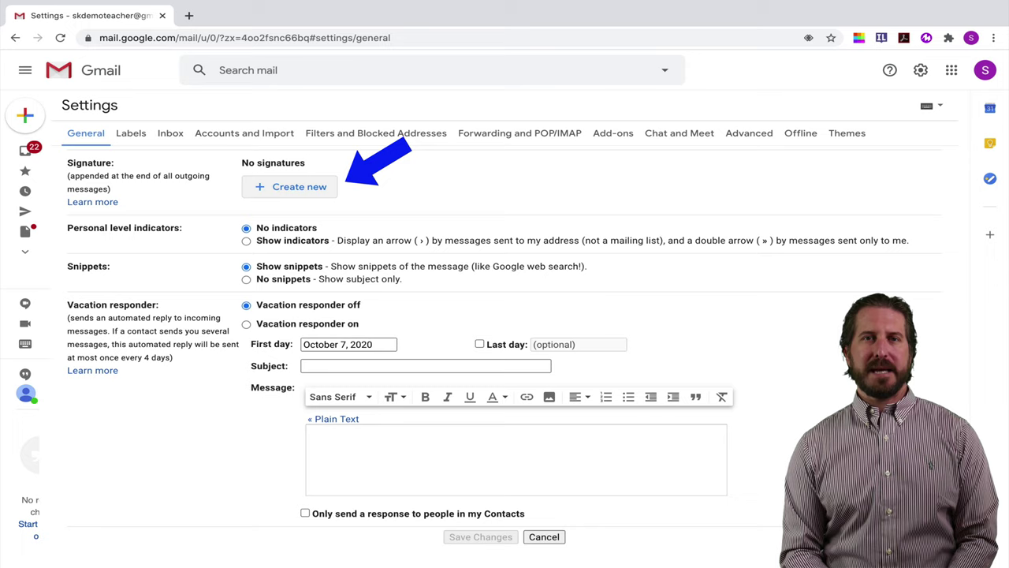
{"action": "left_click", "coordinate": [290, 186]}
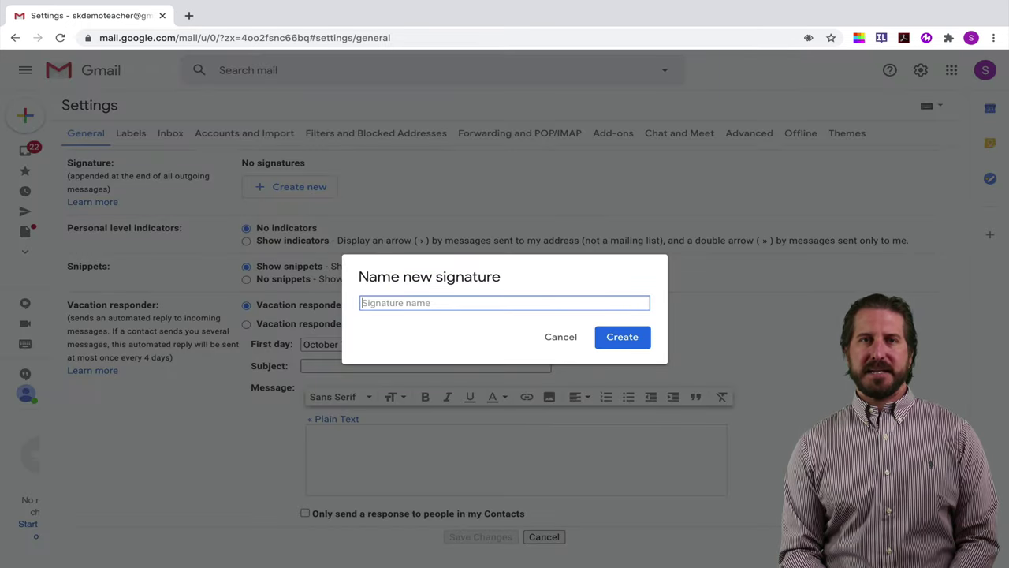
- Create the 'Teacher Signature' signature ending 'The 21st Century Classroom' in Narrow font
{"action": "type", "text": "Teacher S"}
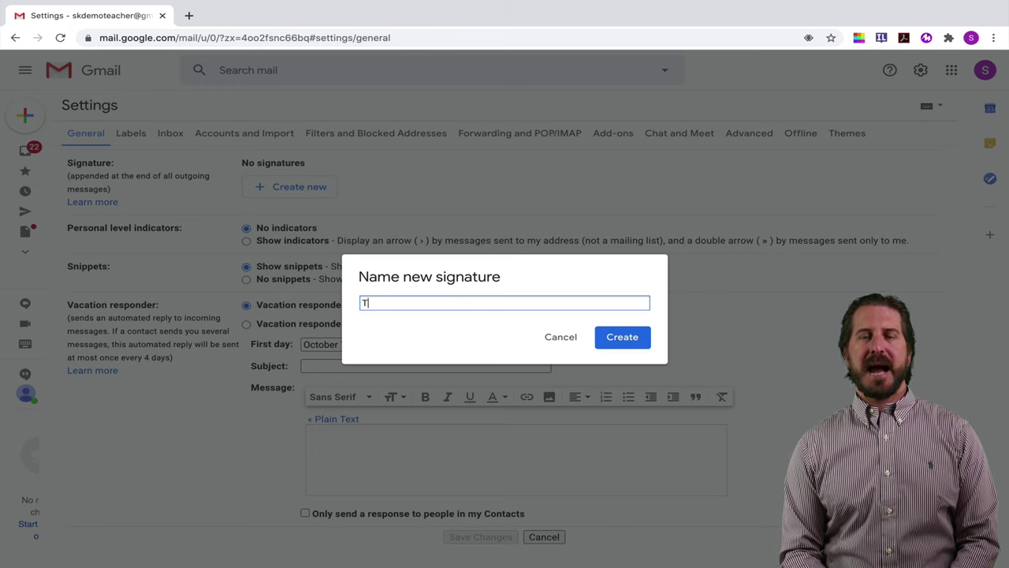
{"action": "type", "text": "ignature"}
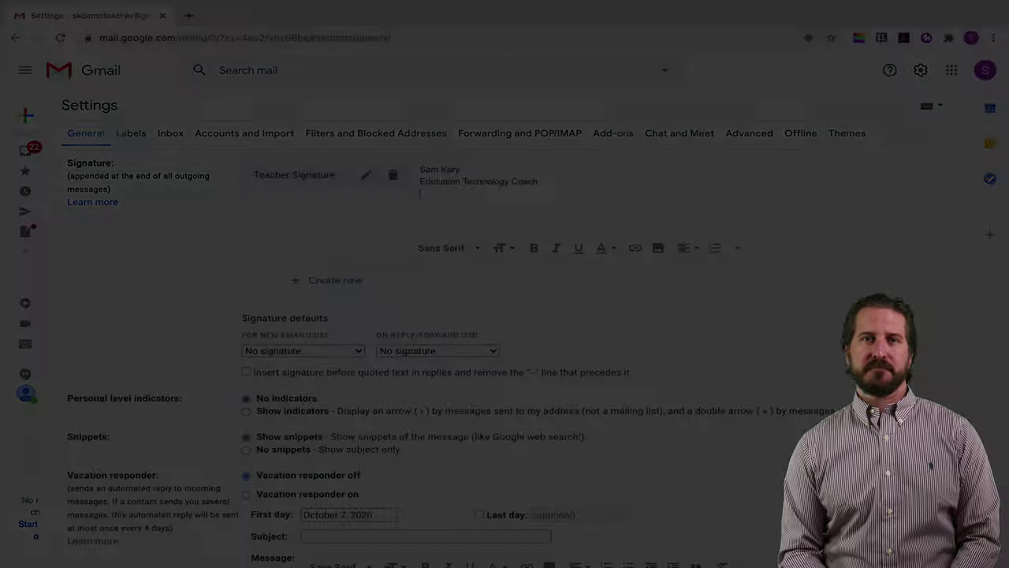
{"action": "type", "text": "he 21st Century Classroom"}
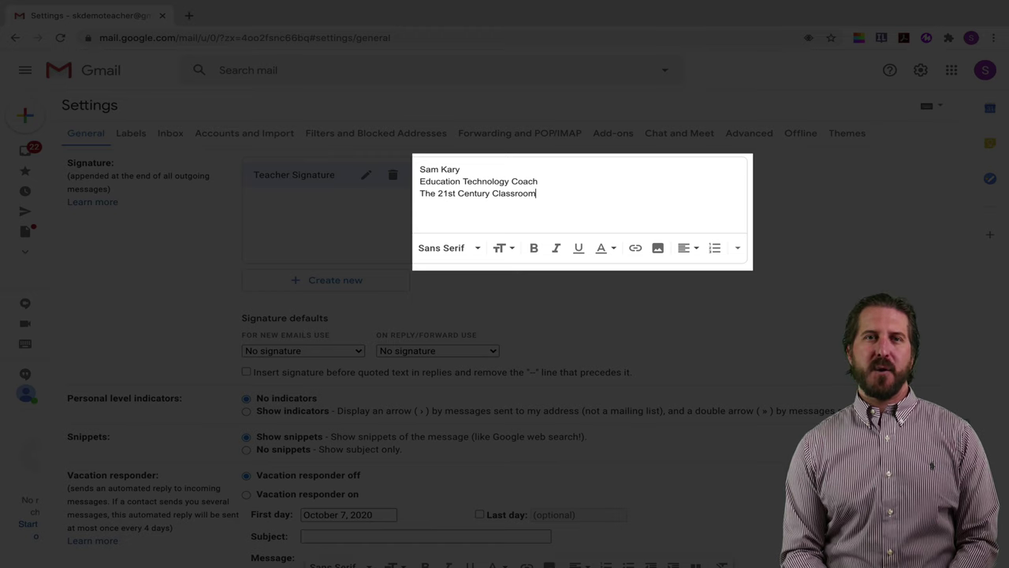
{"action": "key", "text": "shift+Up"}
{"action": "key", "text": "shift+Up"}
{"action": "key", "text": "shift+Home"}
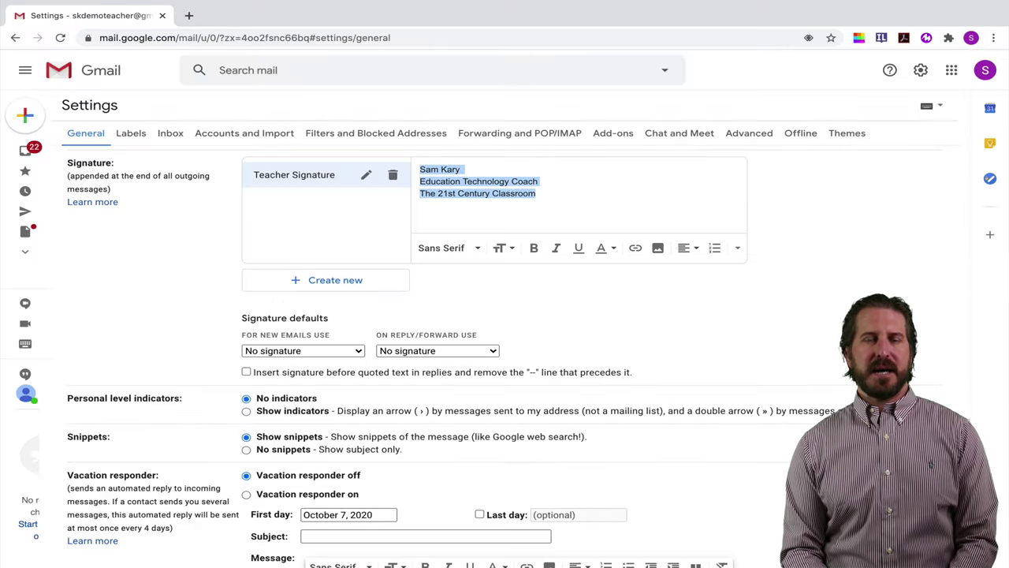
{"action": "key", "text": "Down"}
{"action": "key", "text": "Down"}
{"action": "key", "text": "Down"}
{"action": "key", "text": "Down"}
{"action": "key", "text": "Return"}
- Dismiss the link dialog for the last signature line and save the settings
{"action": "key", "text": "shift+Home"}
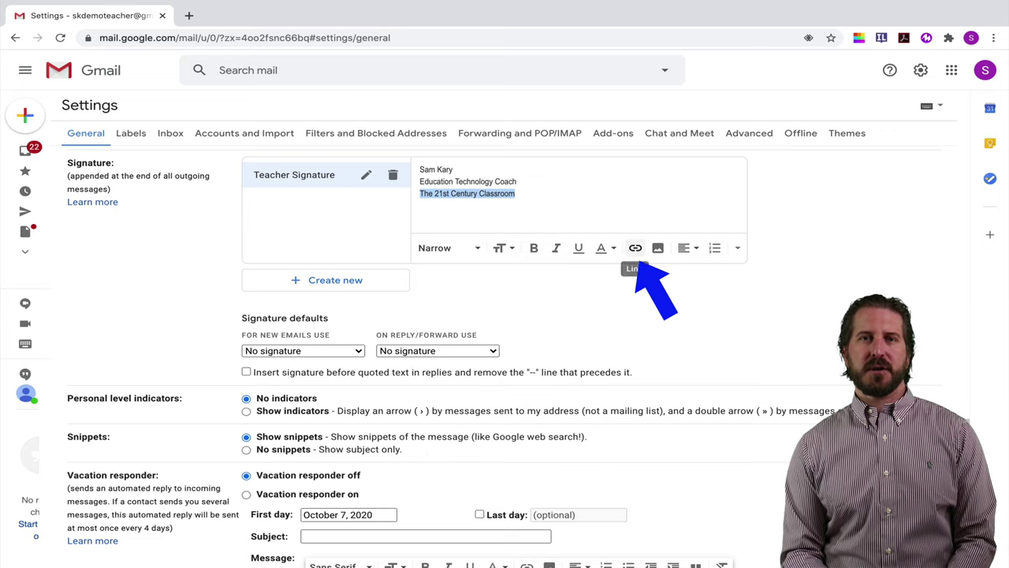
{"action": "key", "text": "ctrl+k"}
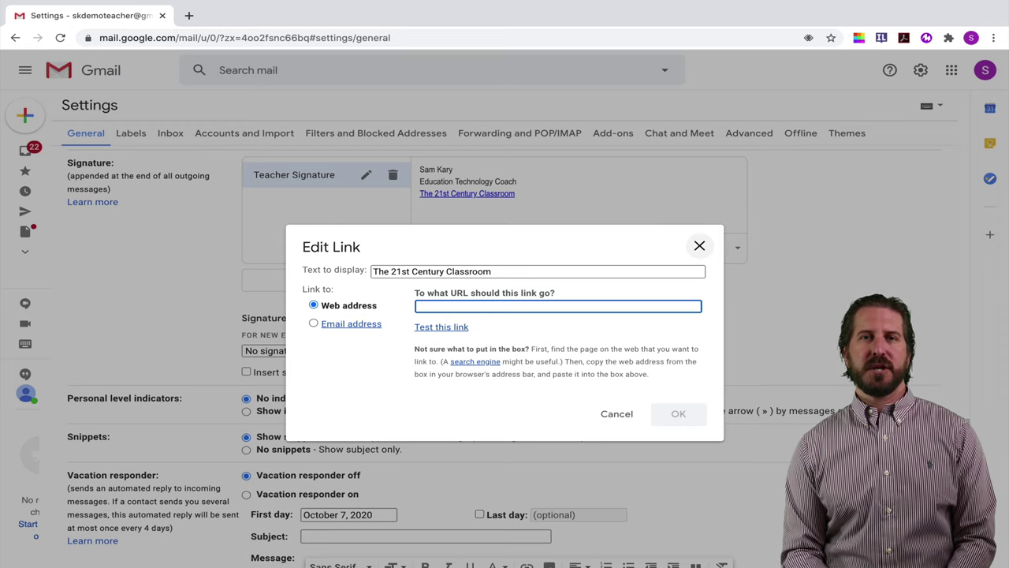
{"action": "left_click", "coordinate": [699, 245]}
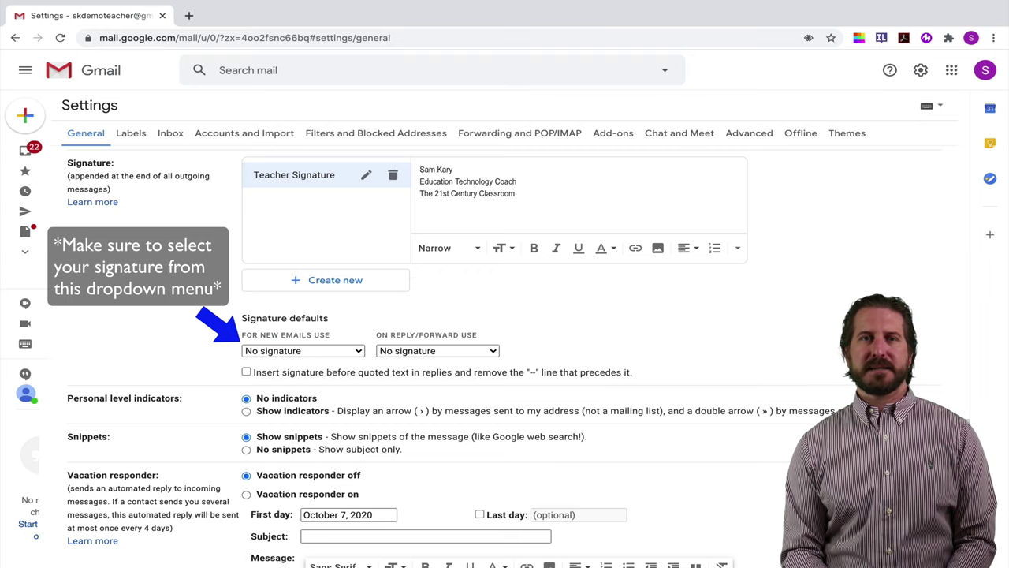
{"action": "scroll", "coordinate": [505, 316], "scroll_direction": "down", "scroll_amount": 3}
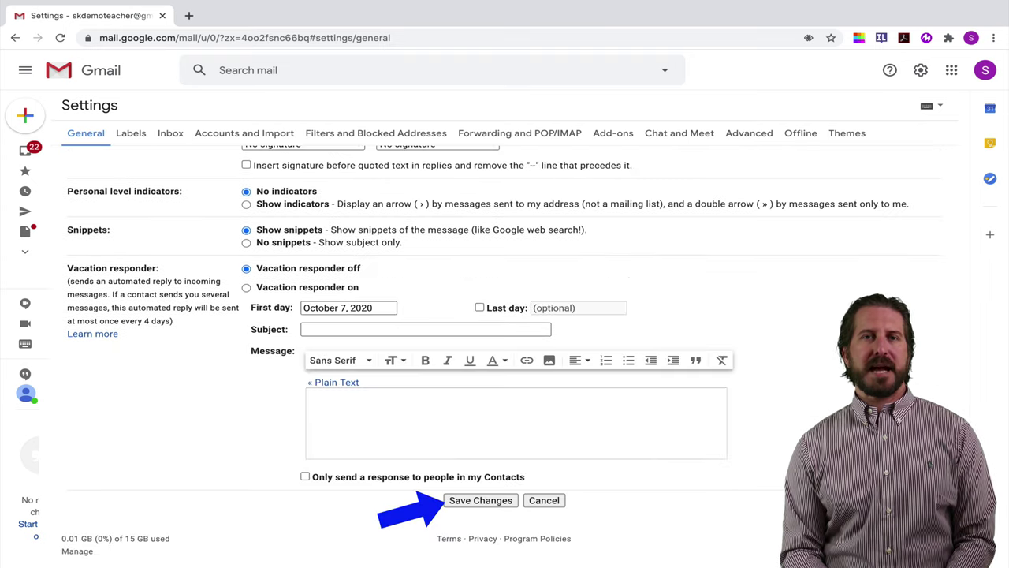
{"action": "left_click", "coordinate": [480, 500]}
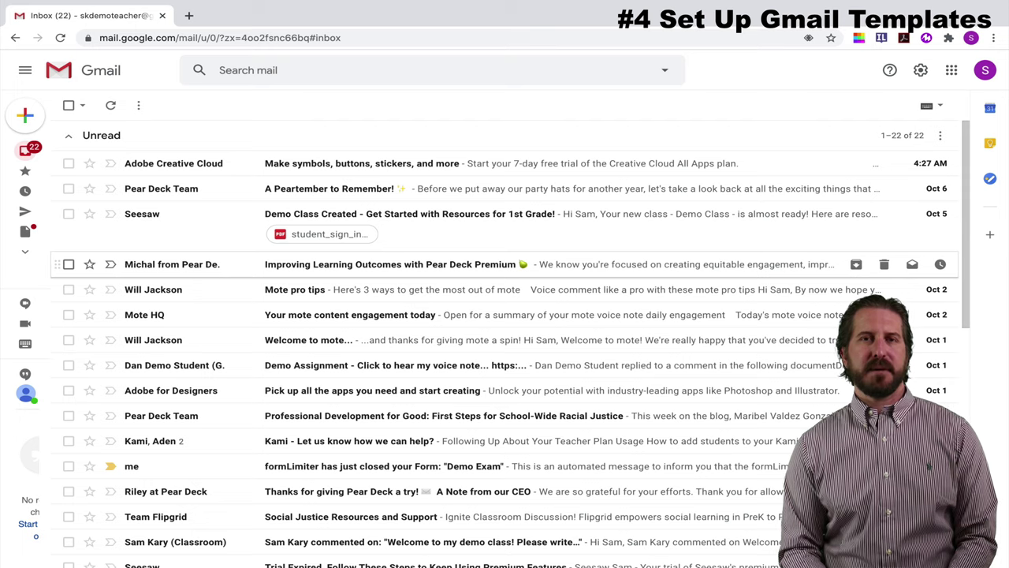
- Open the full settings page through the gear's See all settings
{"action": "left_click", "coordinate": [920, 70]}
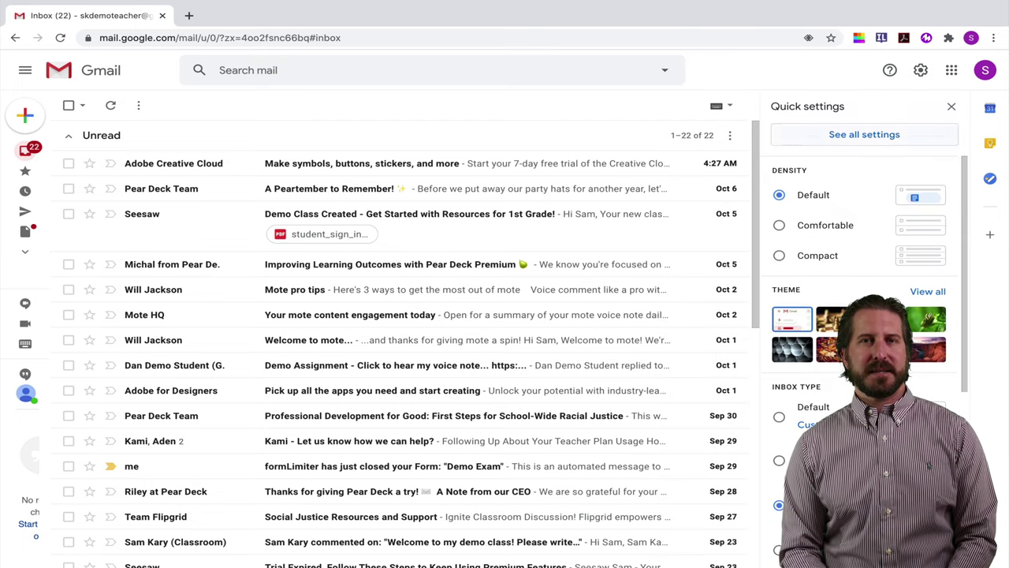
{"action": "left_click", "coordinate": [864, 134]}
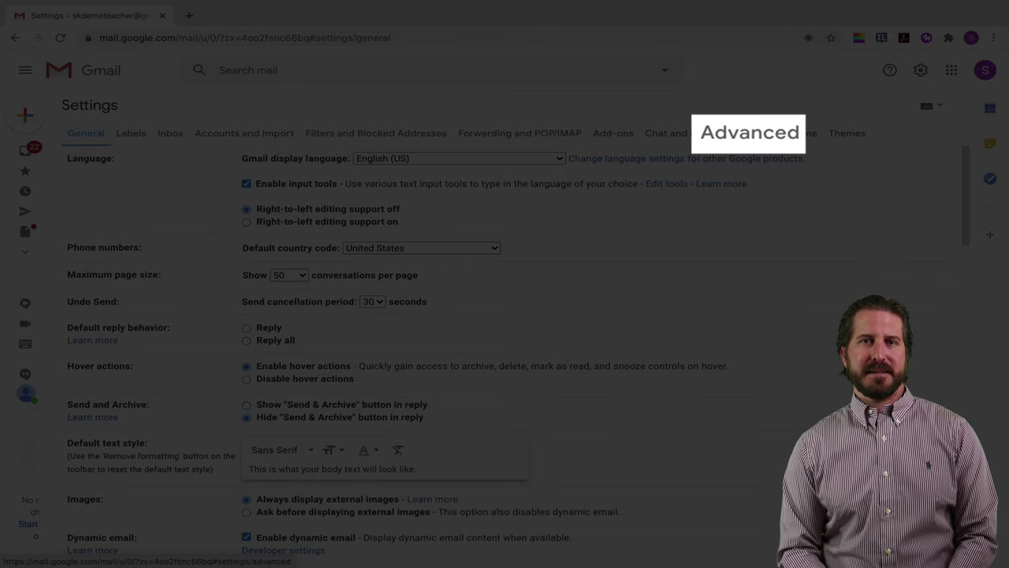
- Enable Templates in the Advanced settings and save the changes
{"action": "left_click", "coordinate": [749, 132]}
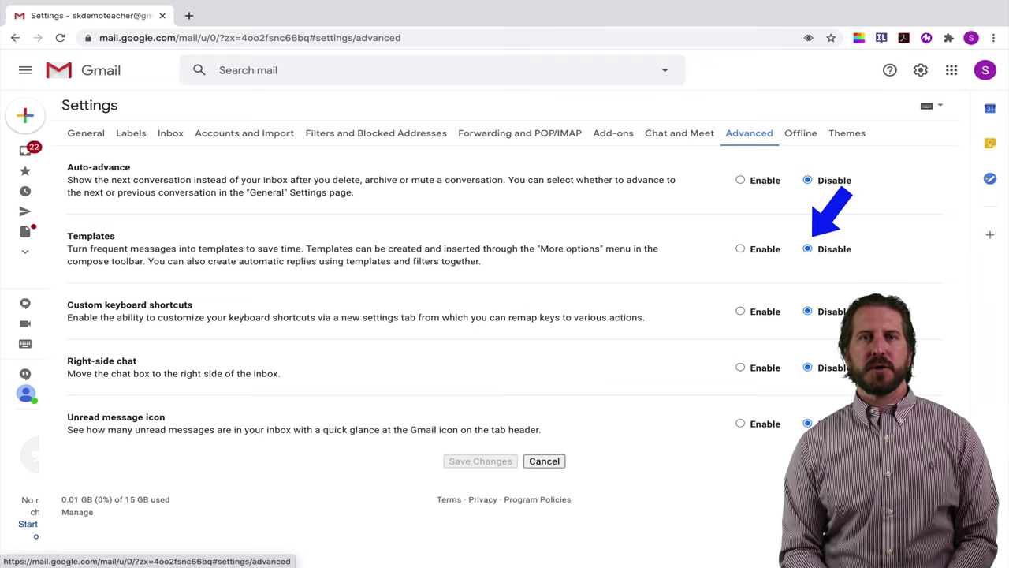
{"action": "left_click", "coordinate": [740, 248]}
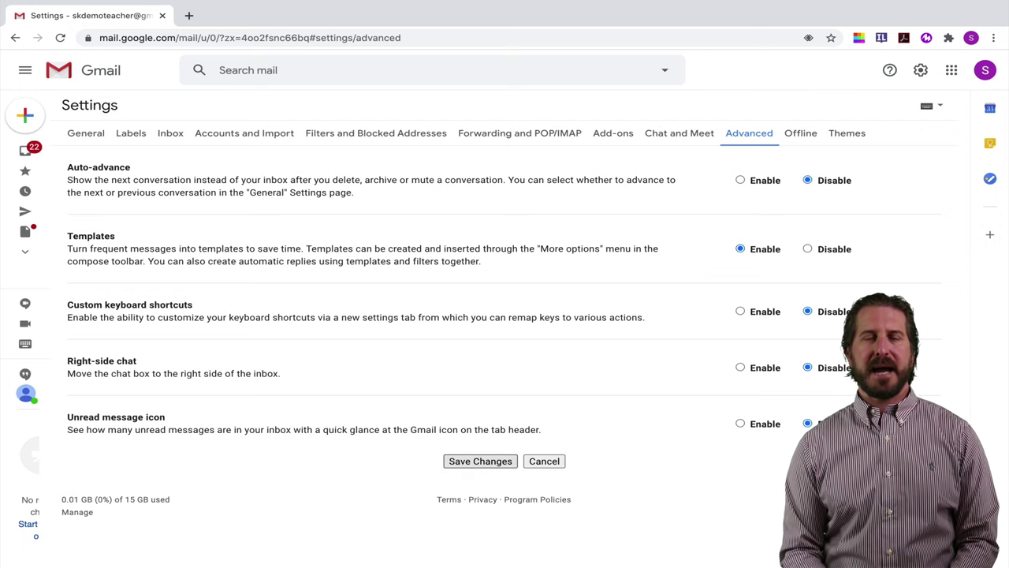
{"action": "left_click", "coordinate": [480, 460]}
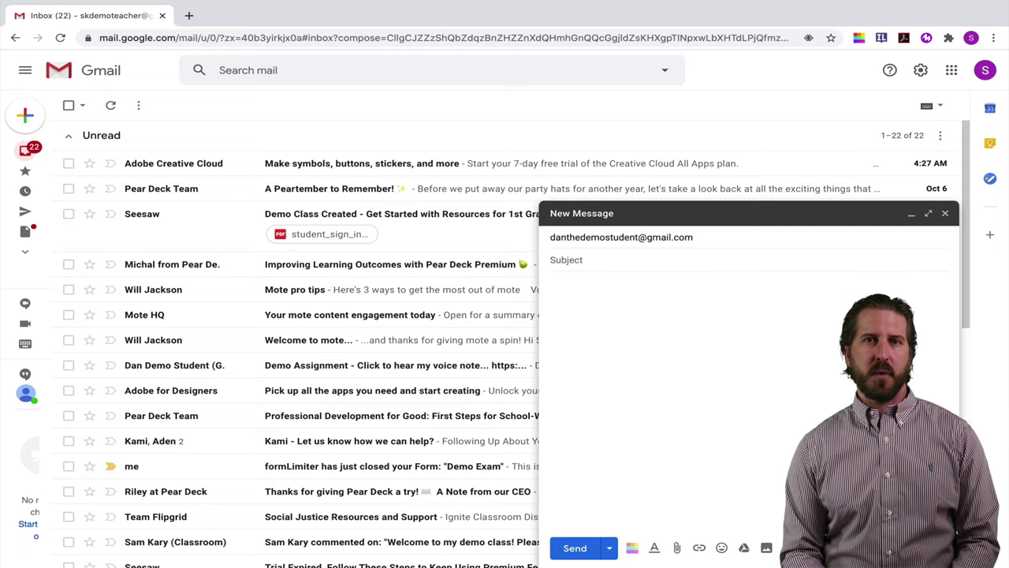
- Write an 'Incomplete work' email asking the student to check Google Classroom comments, signed by the teacher
{"action": "left_click", "coordinate": [550, 260]}
{"action": "type", "text": "Incomplete work"}
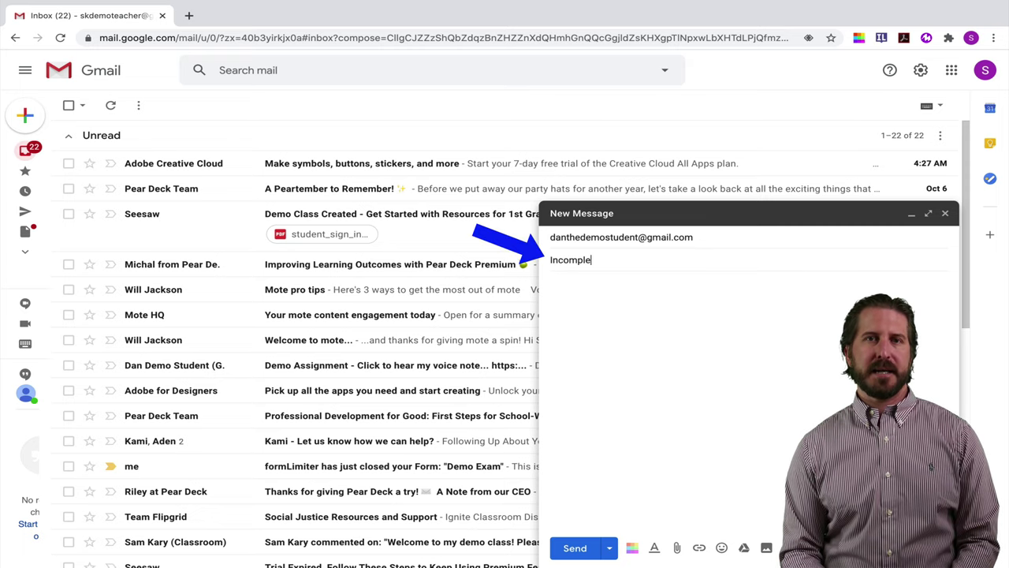
{"action": "left_click", "coordinate": [550, 283]}
{"action": "type", "text": "Hi Dan,"}
{"action": "key", "text": "Return"}
{"action": "key", "text": "Return"}
{"action": "type", "text": "Please check"}
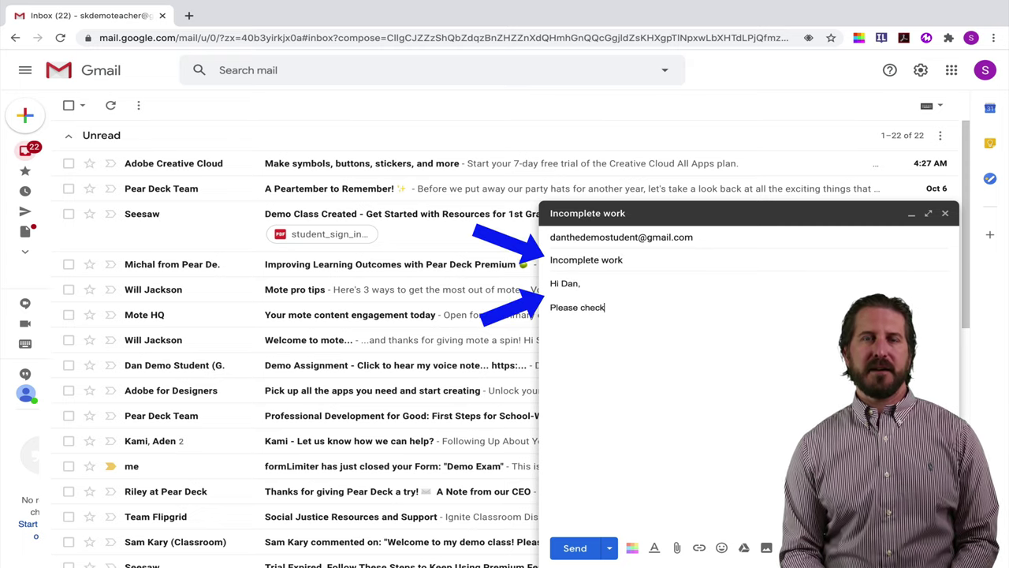
{"action": "type", "text": " my comments on Google Classroom as "}
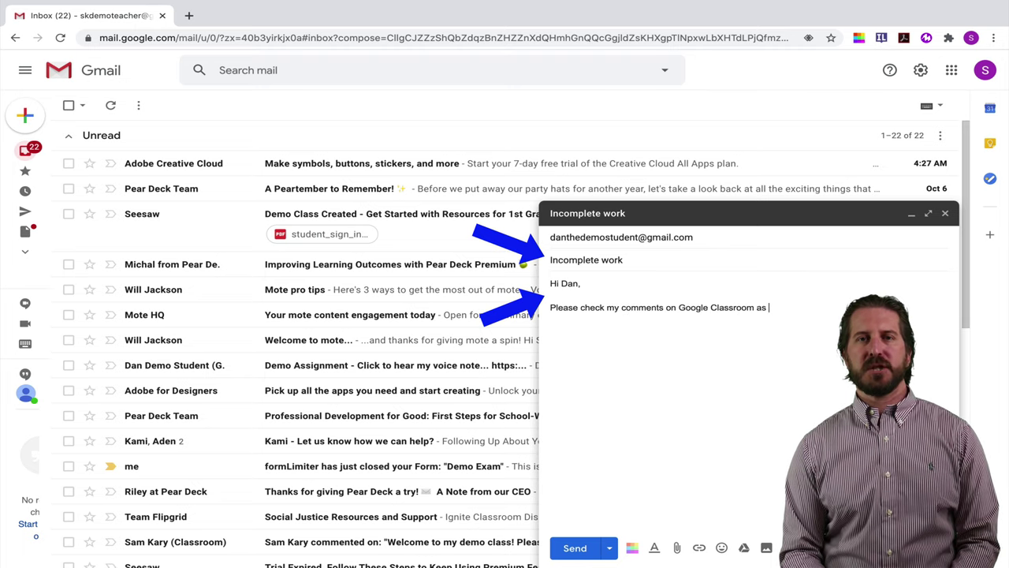
{"action": "type", "text": "there are still some changes you need to make in order to complete your work."}
{"action": "key", "text": "Return"}
{"action": "key", "text": "Return"}
{"action": "type", "text": "Best,"}
{"action": "key", "text": "Return"}
{"action": "type", "text": "M."}
{"action": "key", "text": "BackSpace"}
{"action": "key", "text": "BackSpace"}
{"action": "type", "text": "r. Kary"}
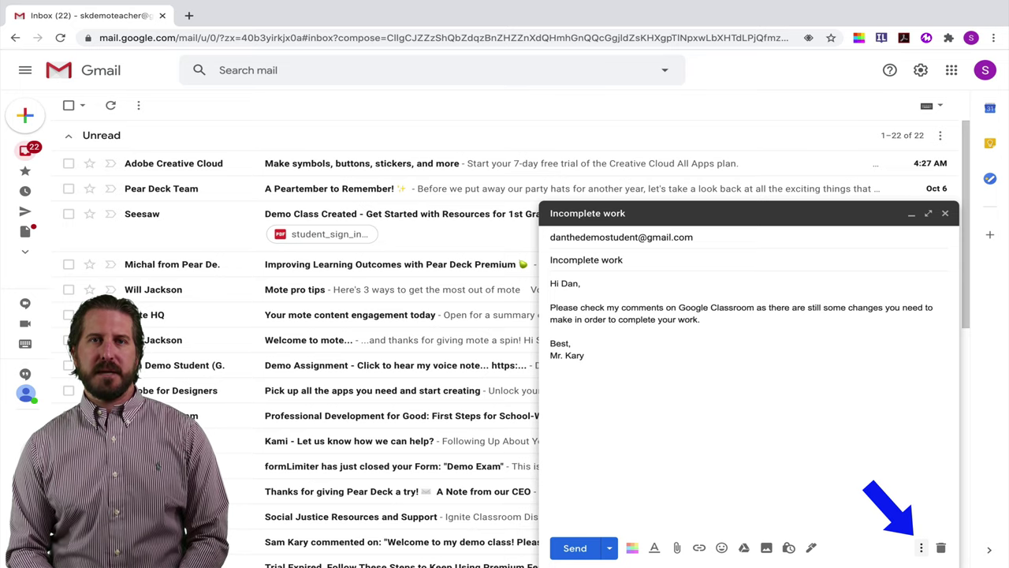
- Save the draft as a new template named 'Incomplete work'
{"action": "left_click", "coordinate": [920, 547]}
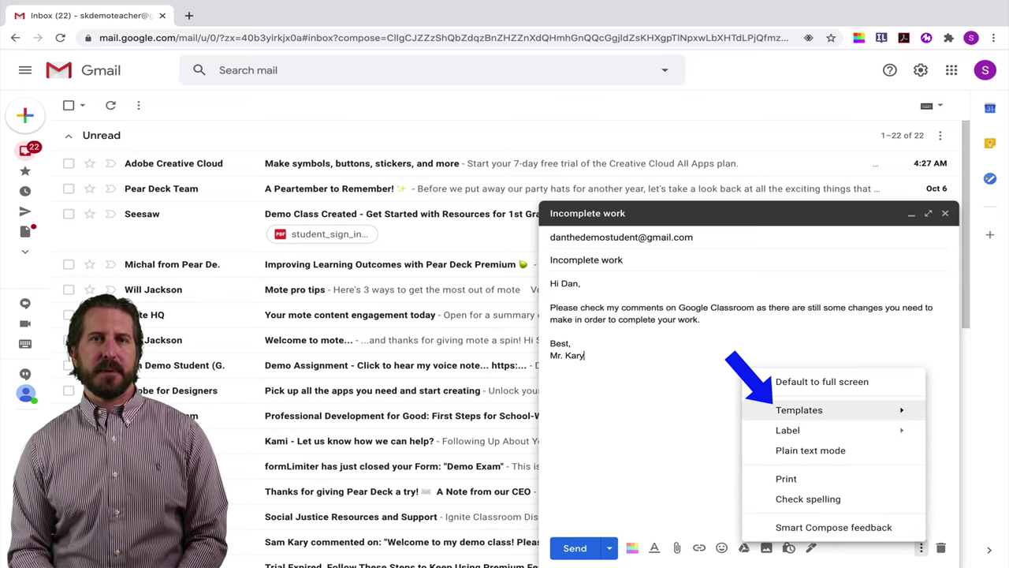
{"action": "mouse_move", "coordinate": [799, 410]}
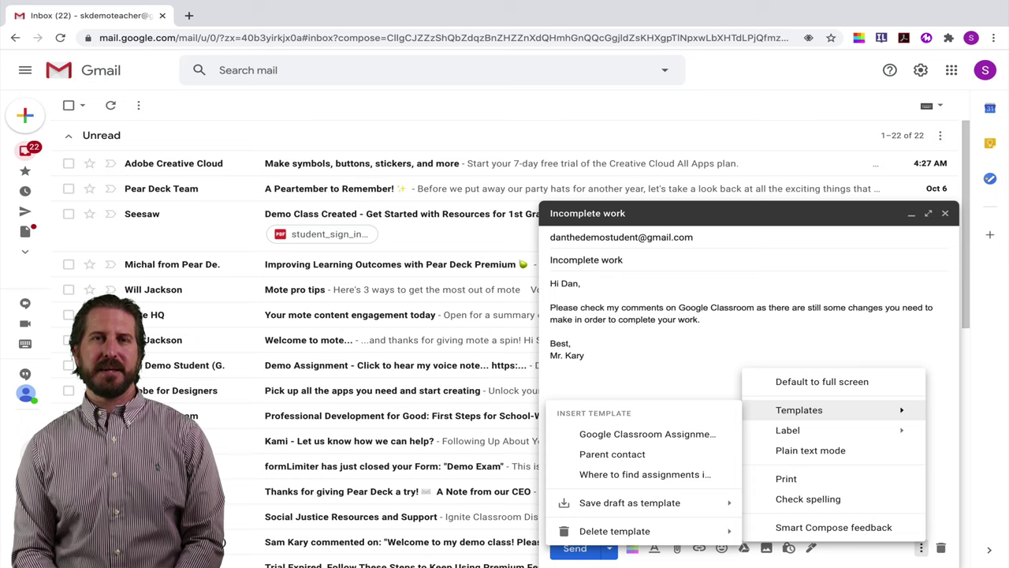
{"action": "mouse_move", "coordinate": [629, 502]}
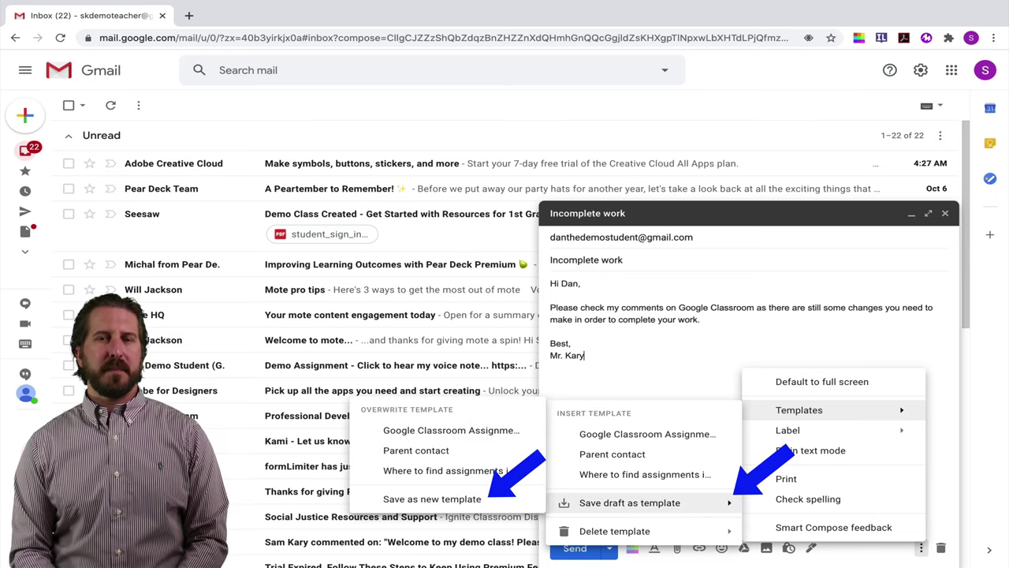
{"action": "left_click", "coordinate": [432, 498]}
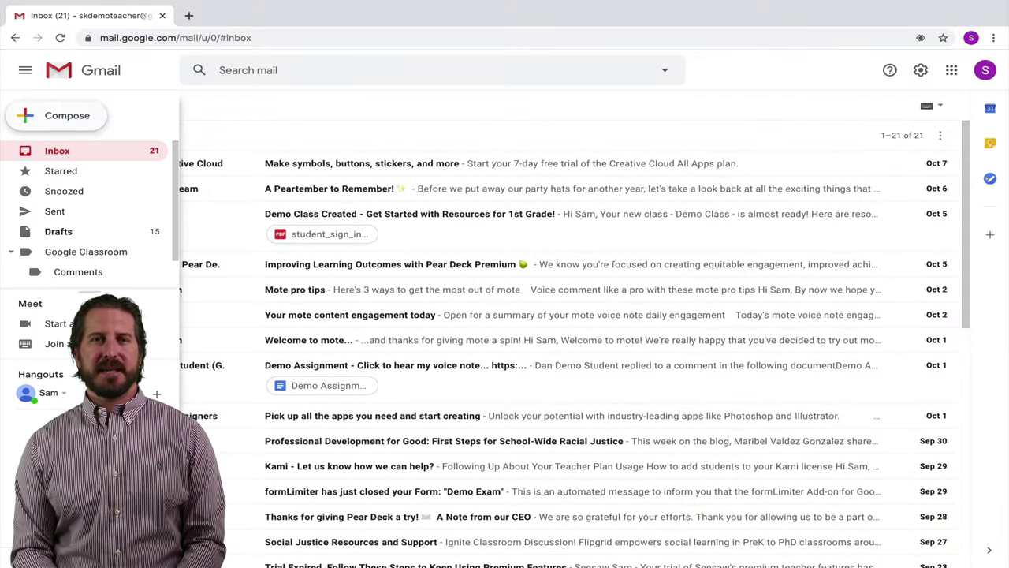
- Start a new message addressed to the demo student's e-mail address
{"action": "left_click", "coordinate": [55, 115]}
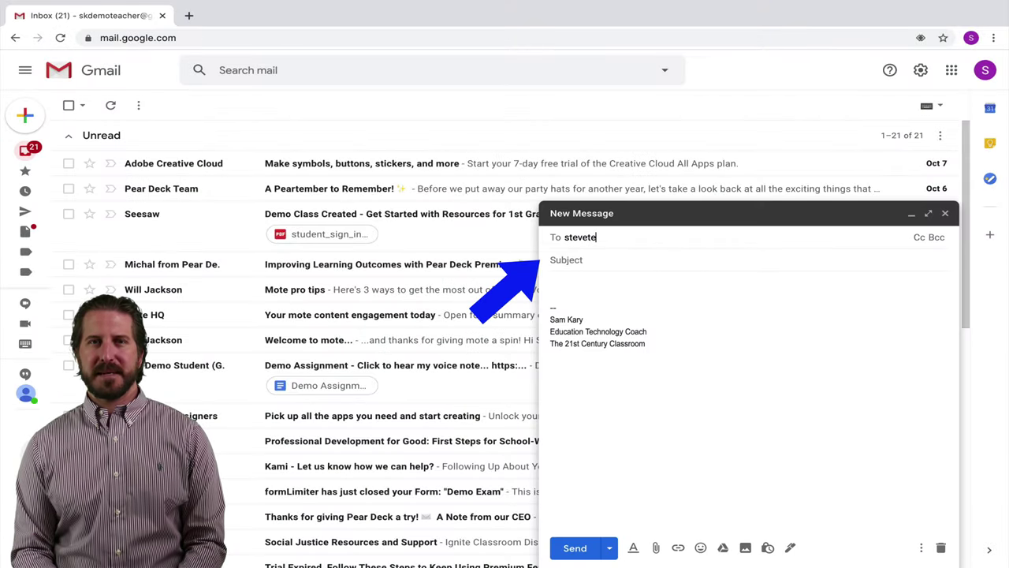
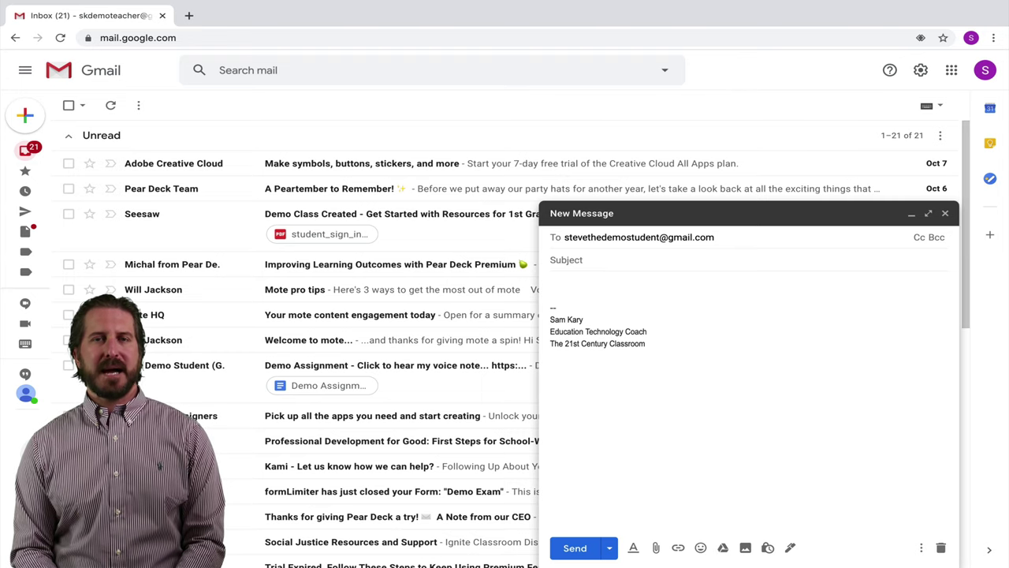
- Insert the Incomplete work template and replace the greeting with the student's name
{"action": "left_click", "coordinate": [921, 547]}
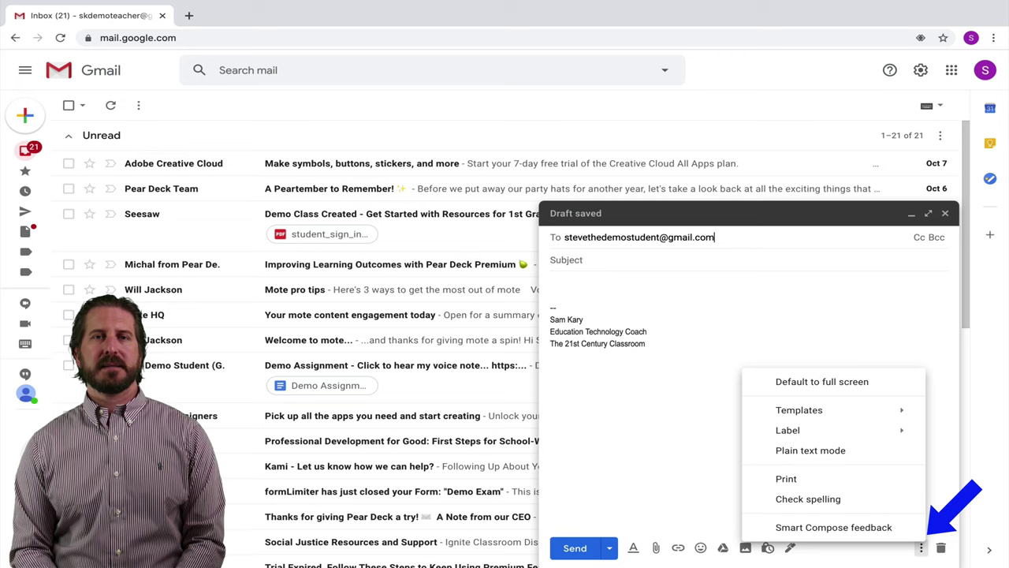
{"action": "mouse_move", "coordinate": [798, 410]}
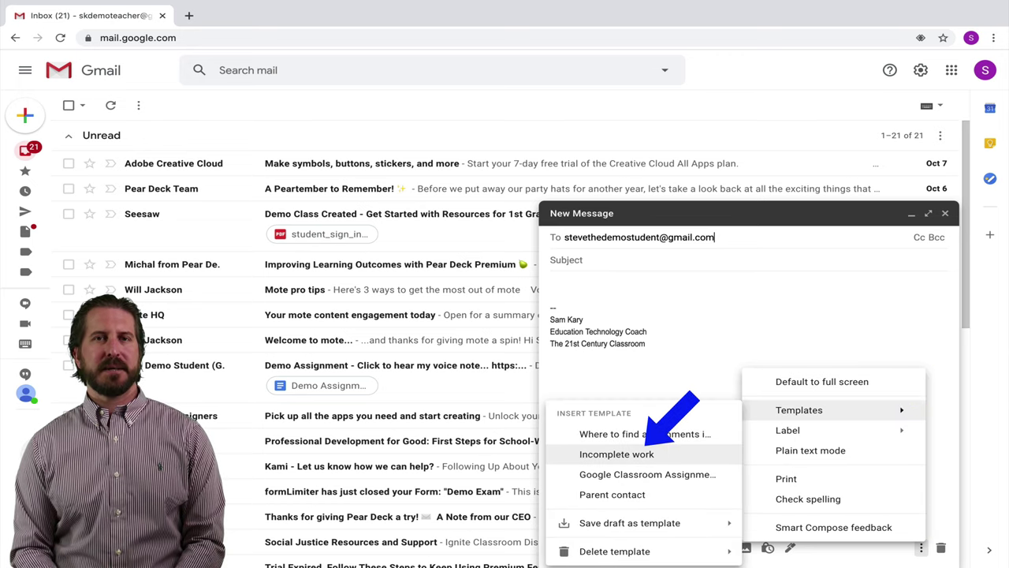
{"action": "left_click", "coordinate": [617, 454]}
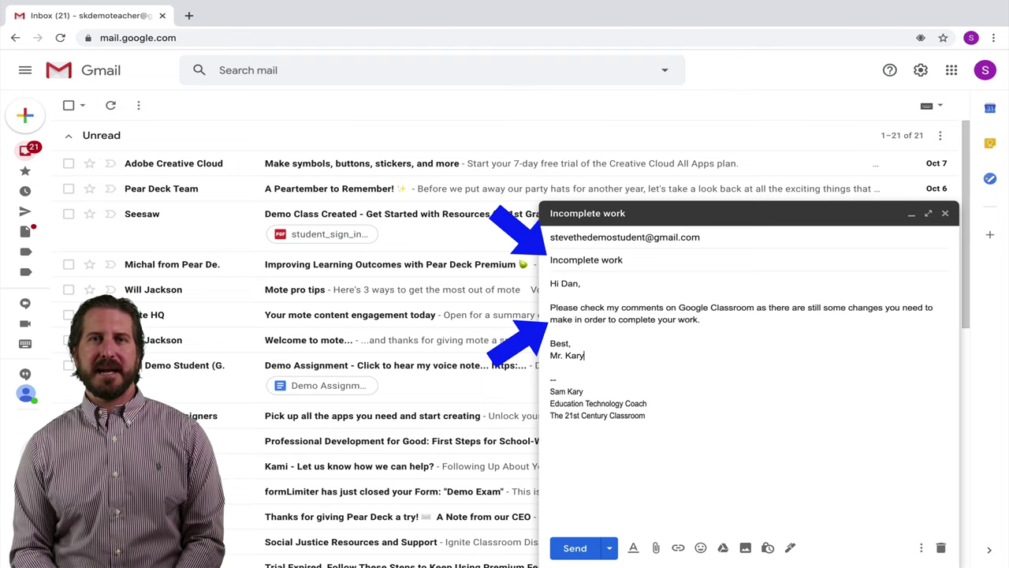
{"action": "left_click_drag", "start_coordinate": [583, 283], "coordinate": [562, 283]}
{"action": "type", "text": "stev"}
{"action": "key", "text": "BackSpace"}
{"action": "key", "text": "BackSpace"}
{"action": "key", "text": "BackSpace"}
{"action": "key", "text": "BackSpace"}
{"action": "type", "text": "Steve,"}
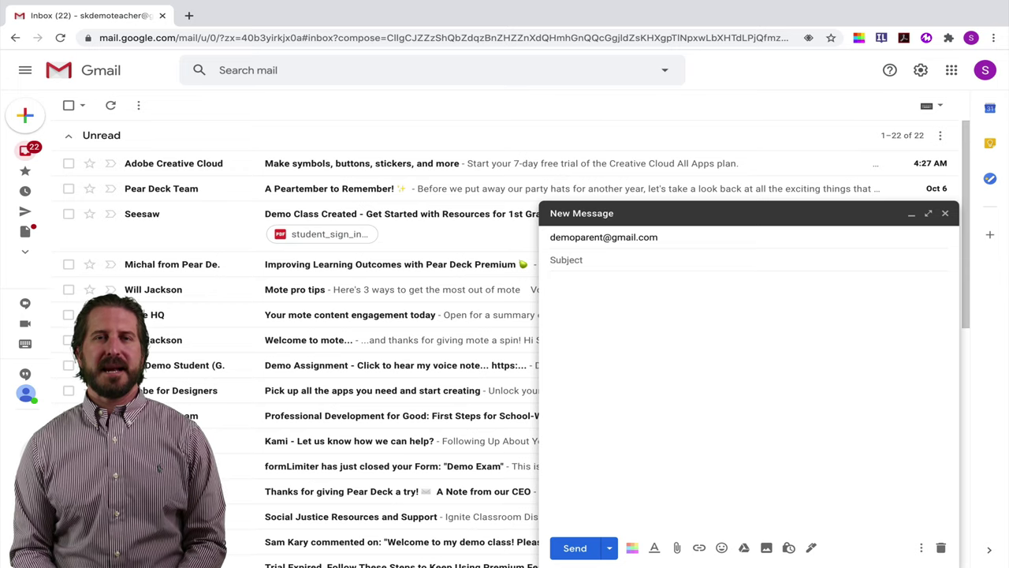
- Insert the 'Where to find assignments in GC' template into the parent message
{"action": "left_click", "coordinate": [921, 547]}
{"action": "mouse_move", "coordinate": [799, 410]}
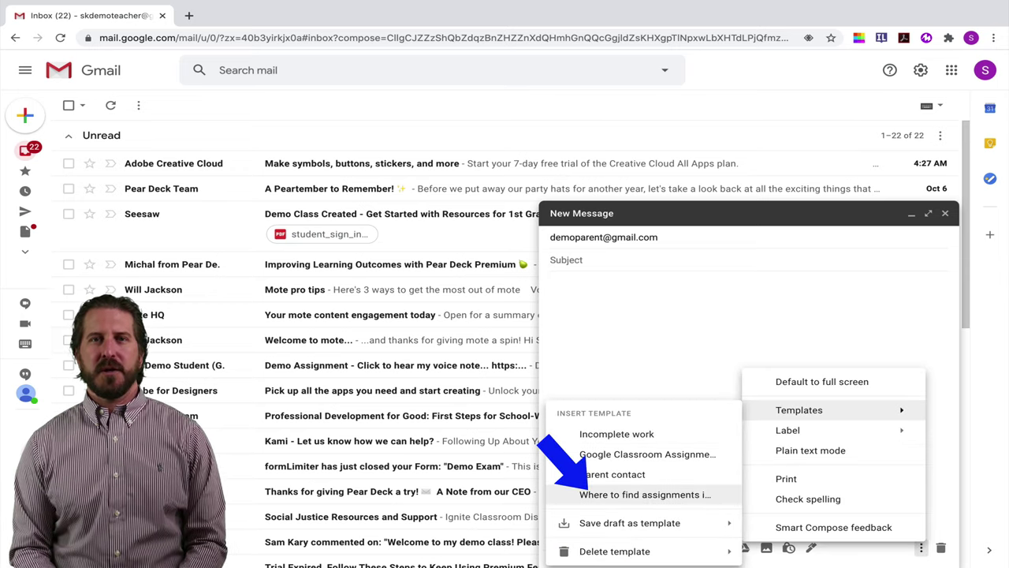
{"action": "left_click", "coordinate": [630, 494]}
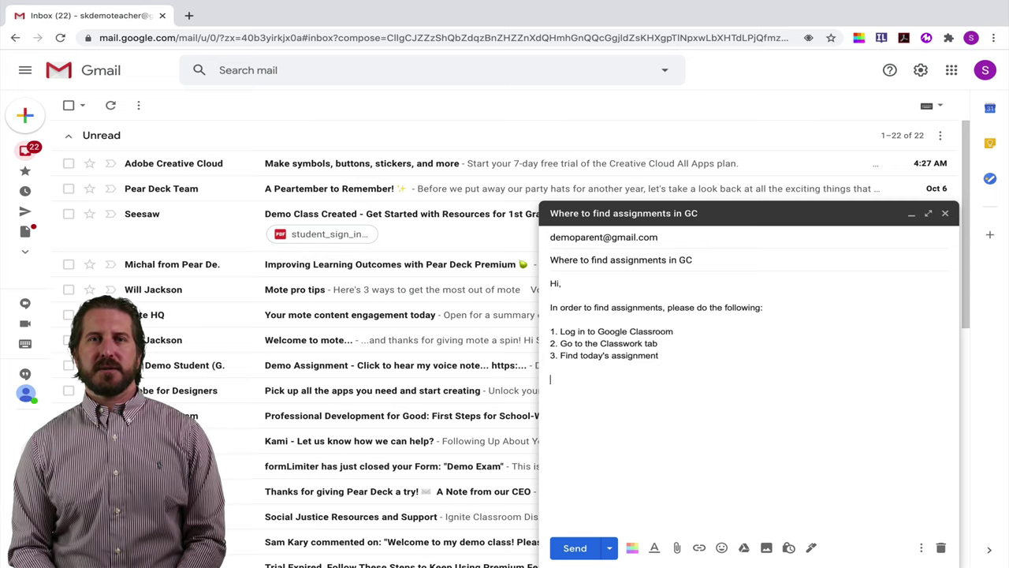
- Add a 'Best,' sign-off with the sender's name on the next line below the steps
{"action": "type", "text": "Best,"}
{"action": "key", "text": "Return"}
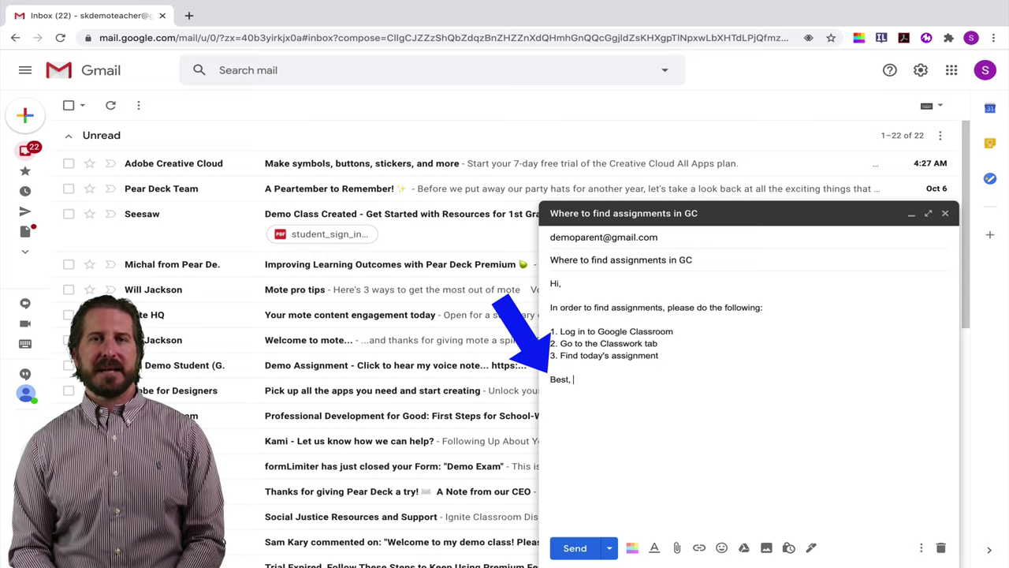
{"action": "type", "text": "Mr. Kary"}
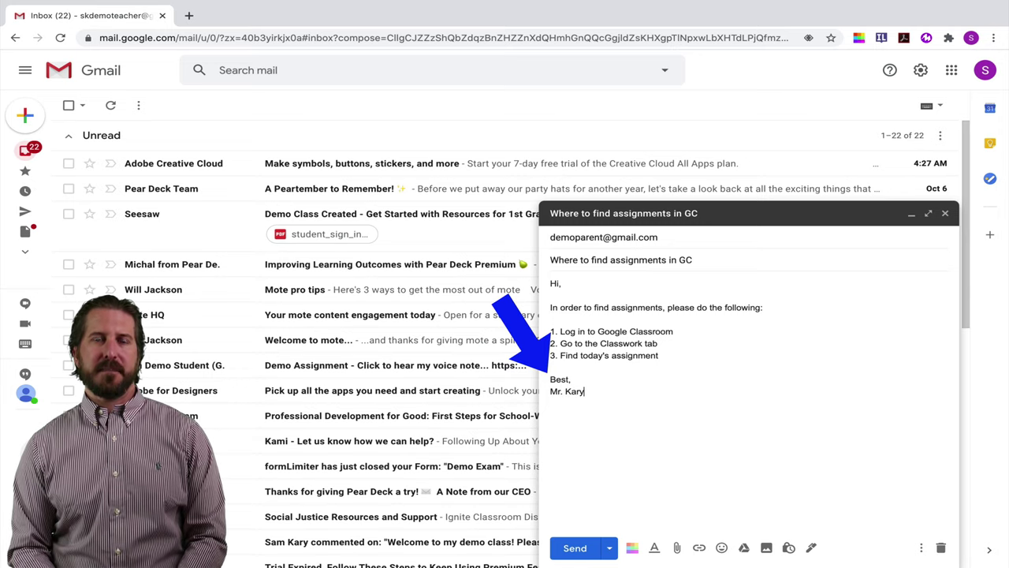
- Overwrite the 'Where to find assignments in GC' template with the signed-off draft
{"action": "left_click", "coordinate": [921, 547]}
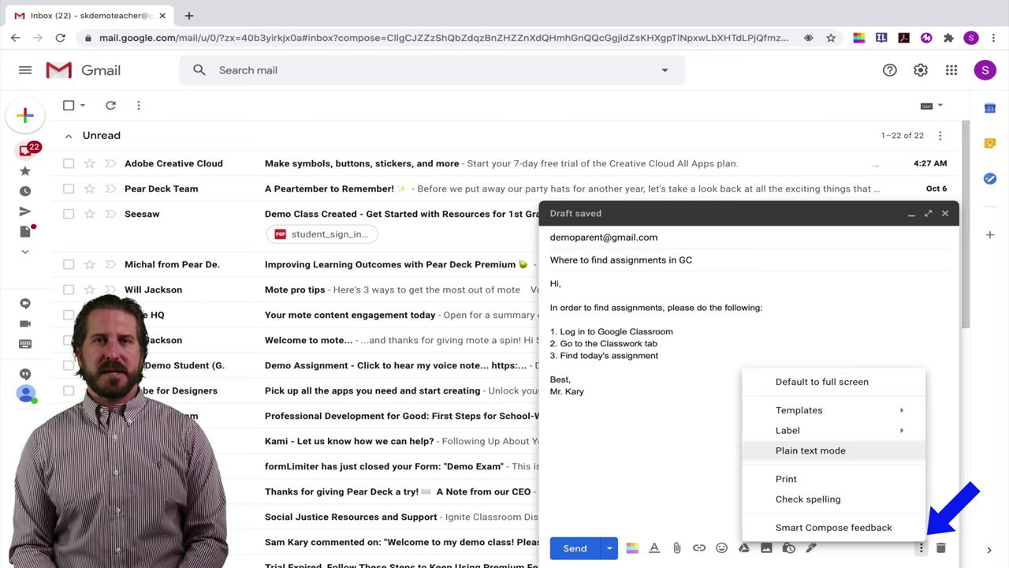
{"action": "mouse_move", "coordinate": [799, 410]}
{"action": "mouse_move", "coordinate": [631, 523]}
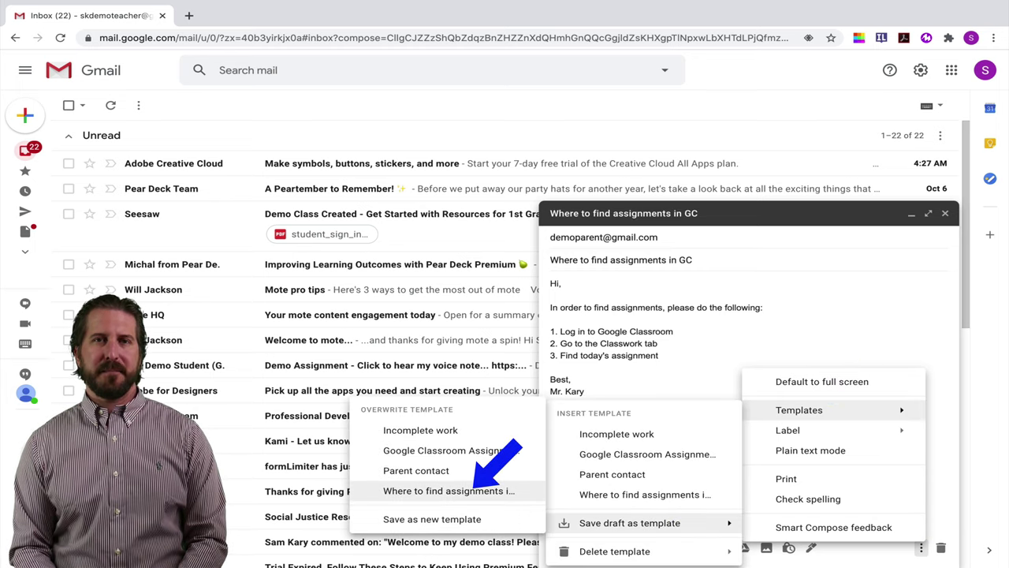
{"action": "left_click", "coordinate": [448, 490]}
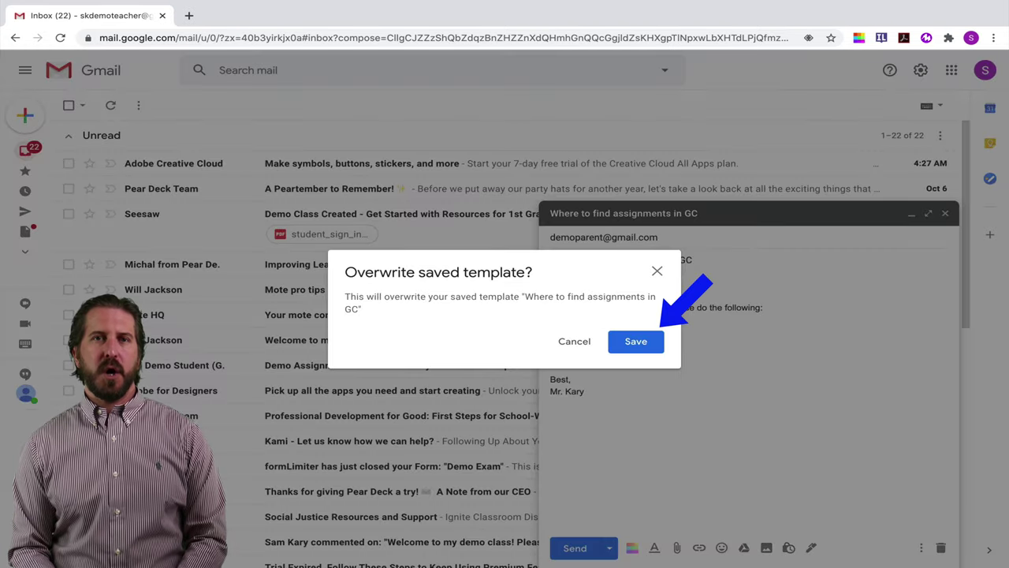
{"action": "key", "text": "Return"}
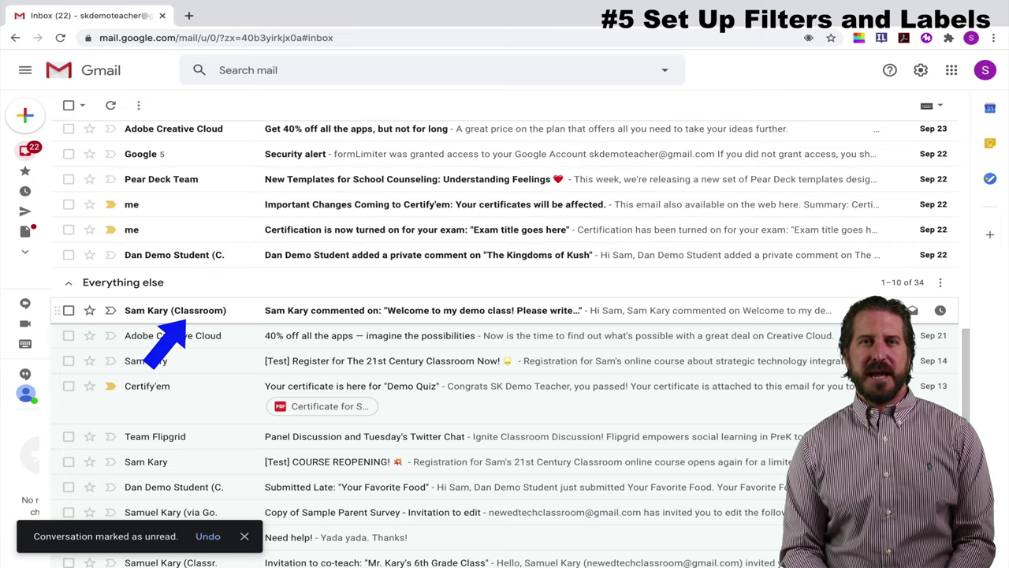
- Open the Classroom notification about a comment on 'Welcome to my demo class!'
{"action": "left_click", "coordinate": [183, 320]}
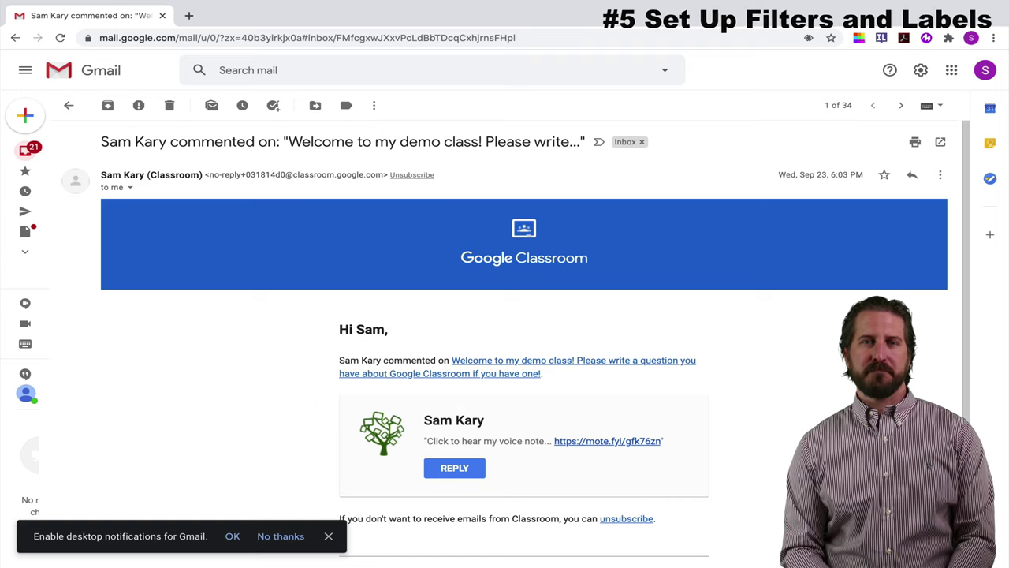
- Start a new label from the expanded sidebar list and name it 'Google Classroom'
{"action": "mouse_move", "coordinate": [26, 237]}
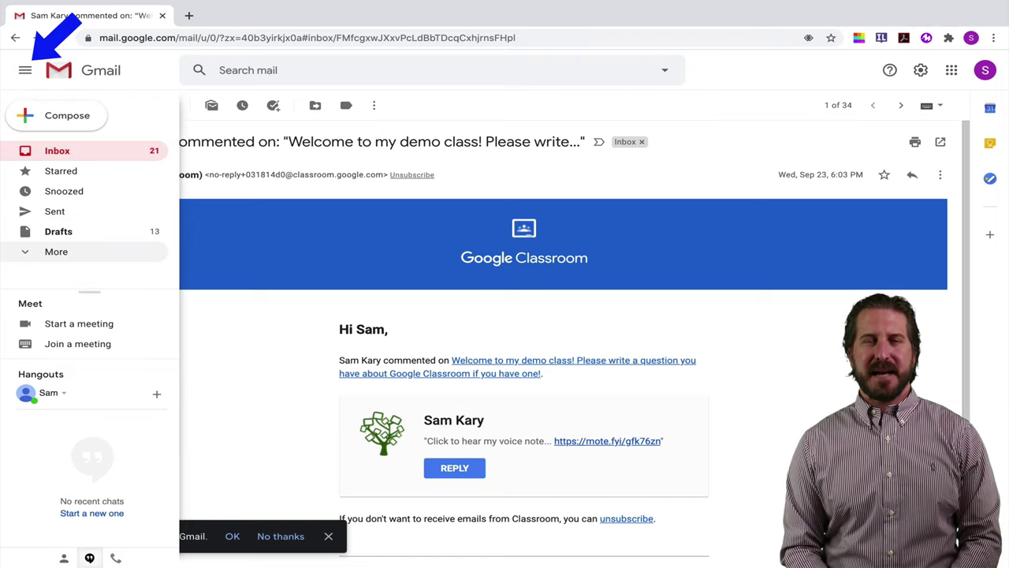
{"action": "left_click", "coordinate": [56, 251]}
{"action": "scroll", "coordinate": [90, 214], "scroll_direction": "down", "scroll_amount": 4}
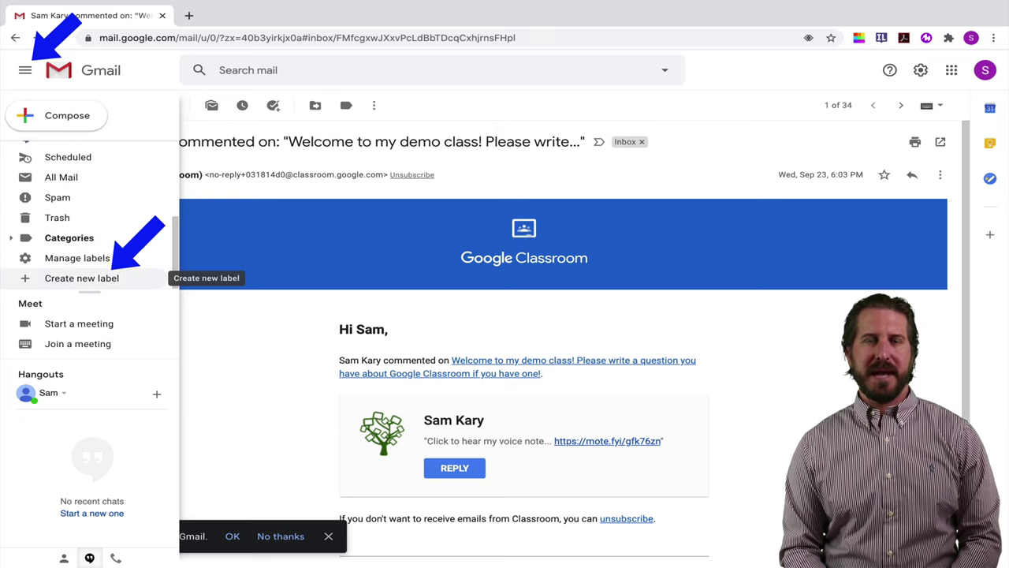
{"action": "left_click", "coordinate": [81, 278]}
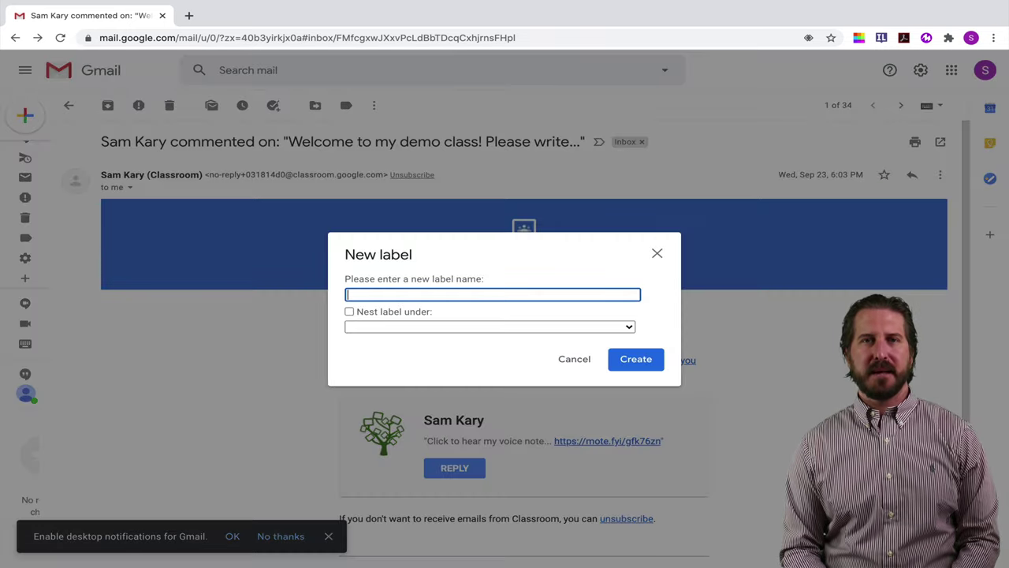
{"action": "type", "text": "Google "}
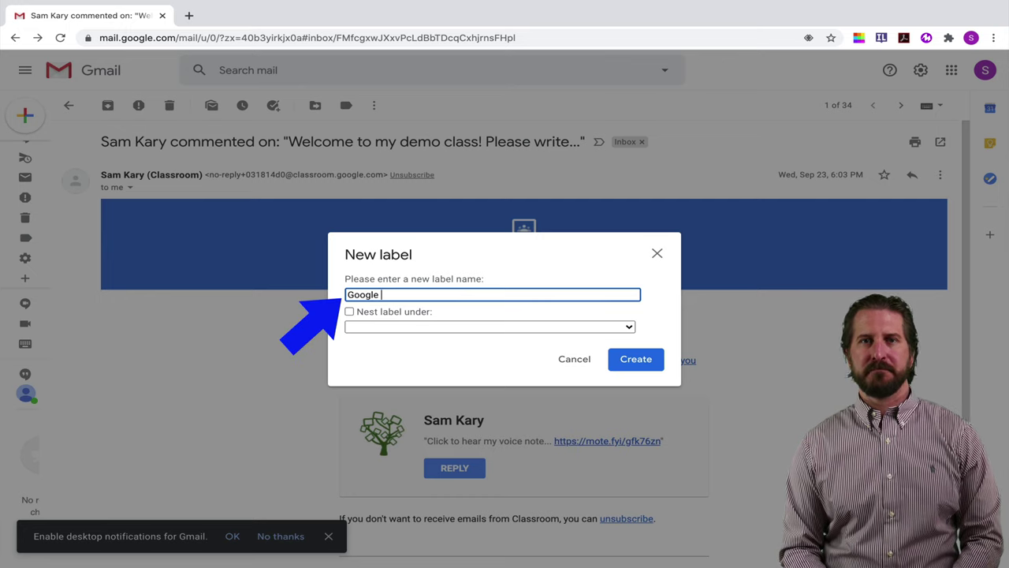
{"action": "type", "text": "Classroom"}
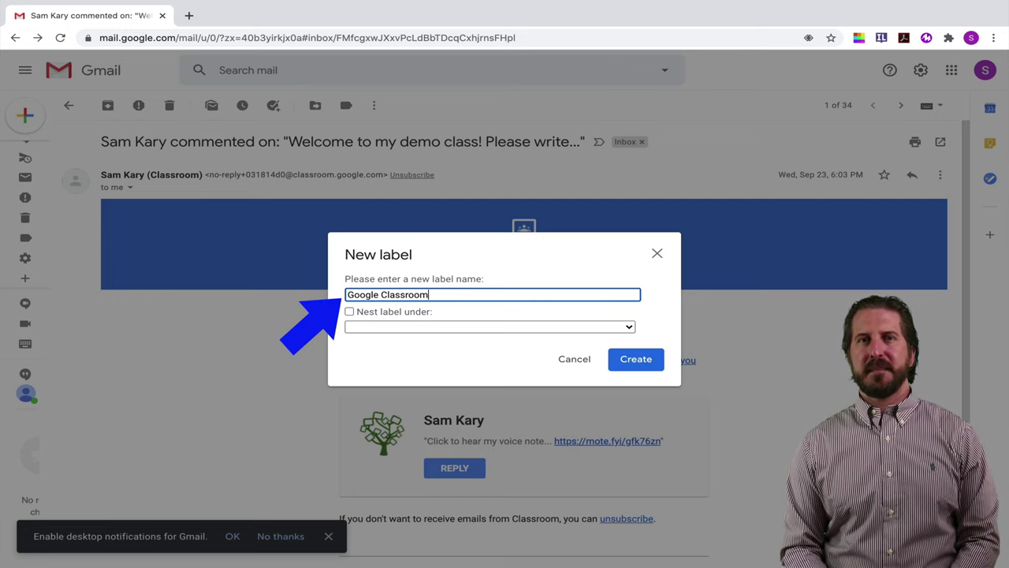
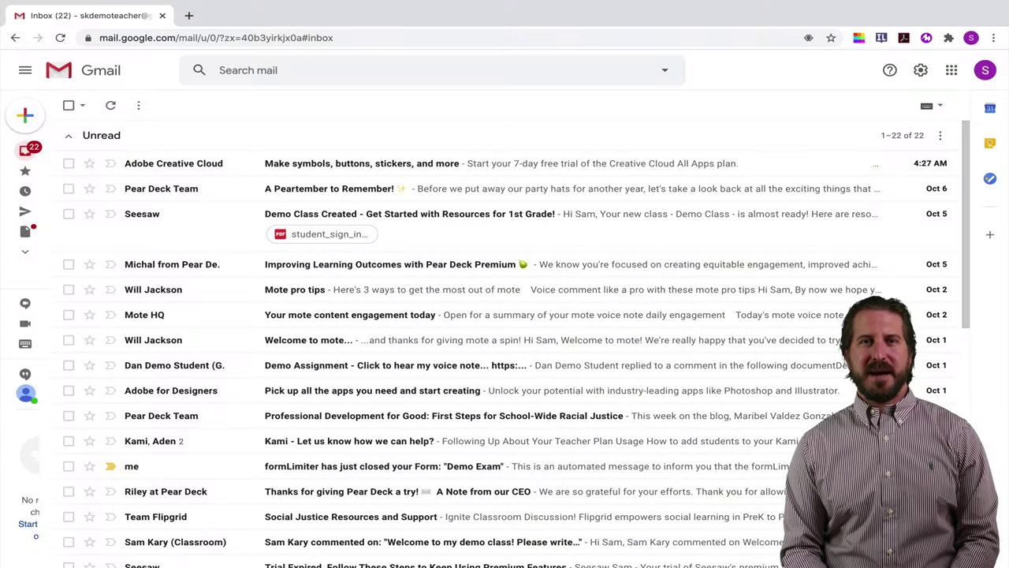
- Open the Google Classroom comment email, then go to Filters and Blocked Addresses to start a new filter
{"action": "scroll", "coordinate": [518, 344], "scroll_direction": "down", "scroll_amount": 3}
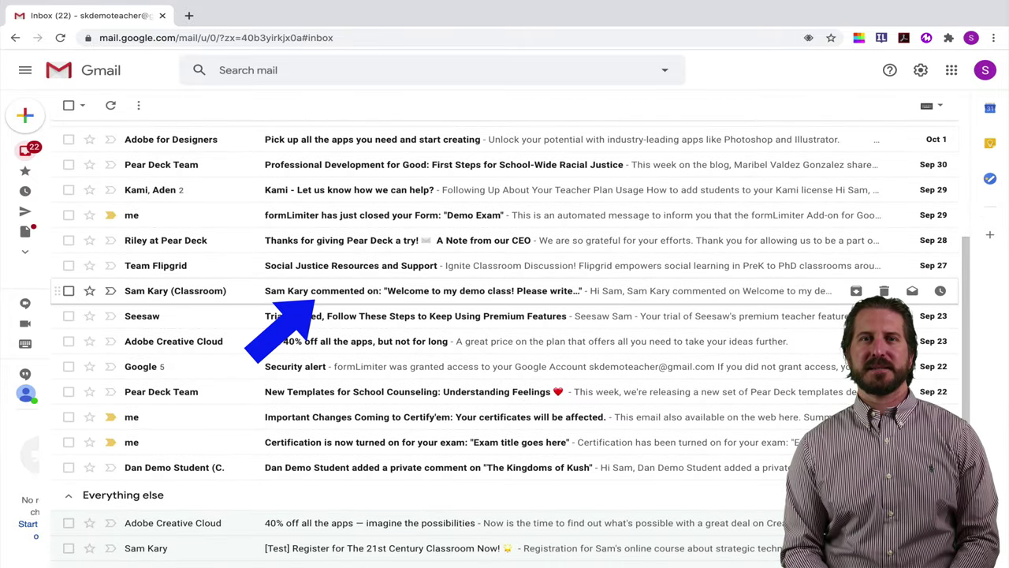
{"action": "left_click", "coordinate": [315, 292]}
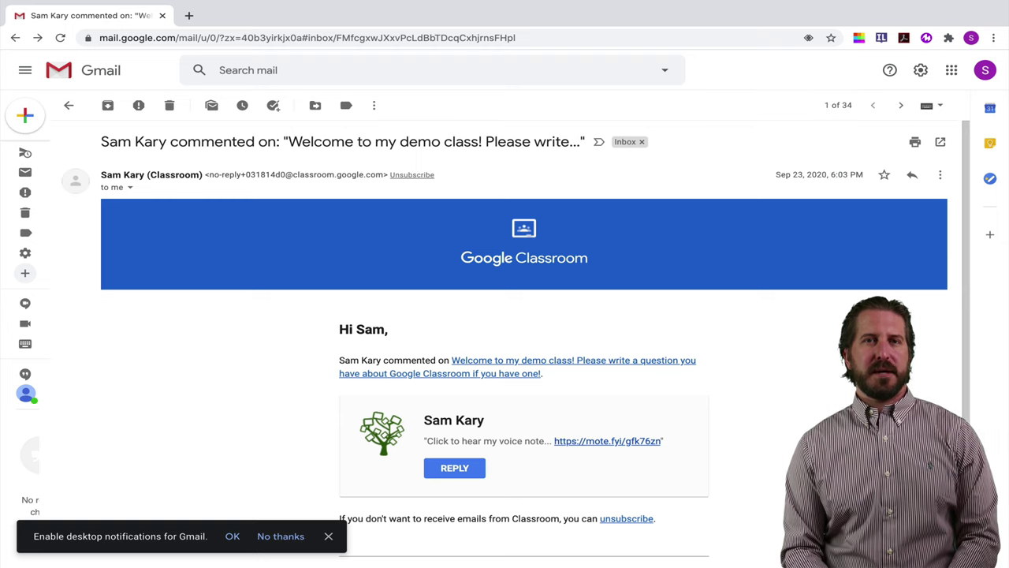
{"action": "left_click", "coordinate": [920, 70]}
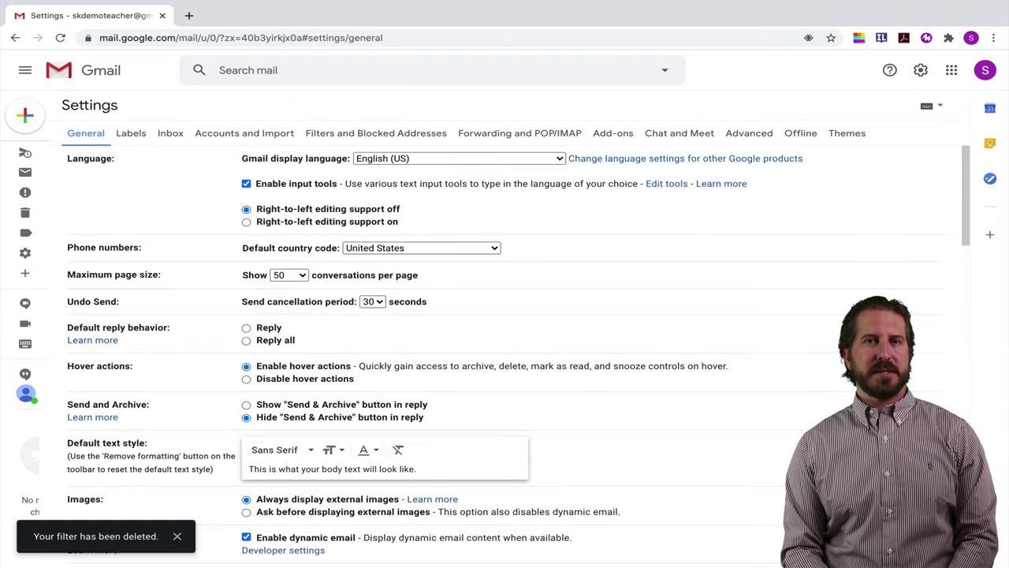
{"action": "left_click", "coordinate": [375, 132]}
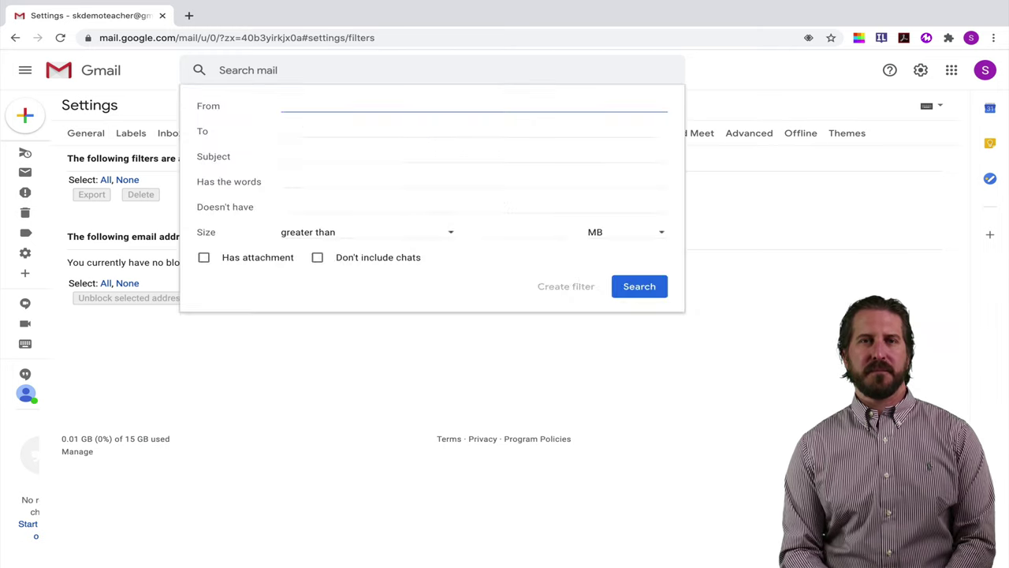
- Enter 'google classroom commented' in the filter's Has the words field
{"action": "left_click", "coordinate": [473, 181]}
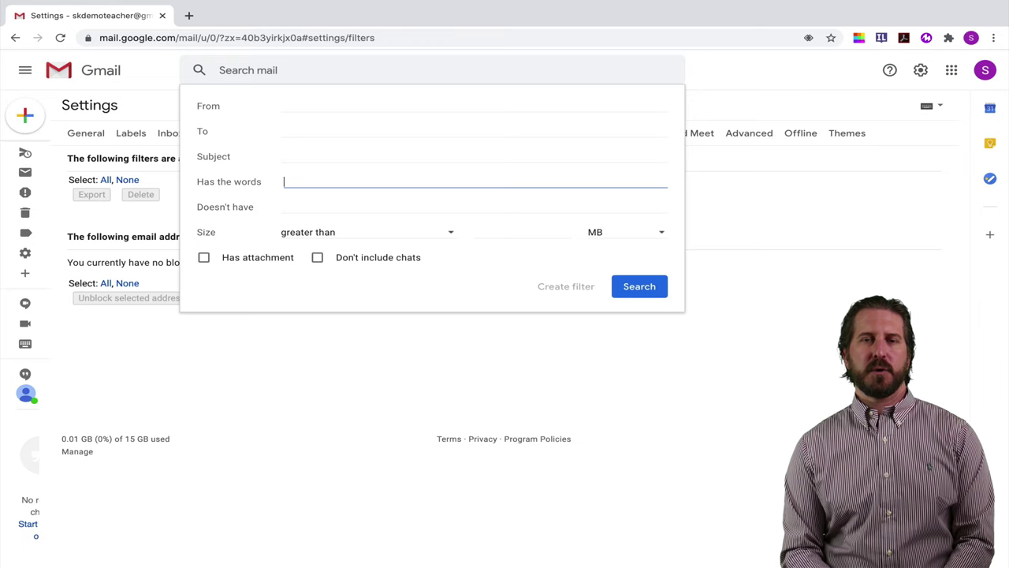
{"action": "type", "text": "google class"}
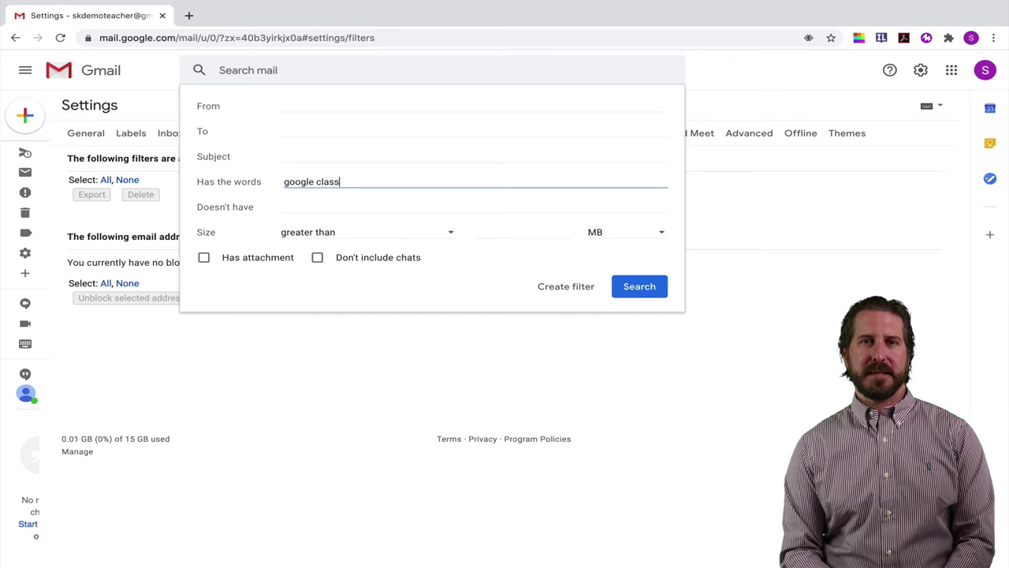
{"action": "type", "text": "room commented"}
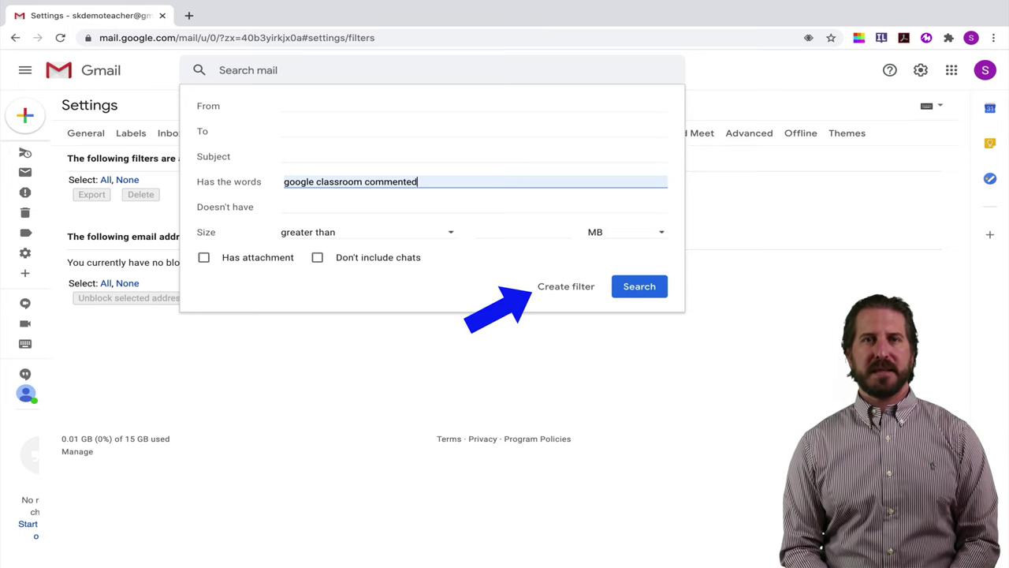
- Have the filter skip the Inbox and apply a new 'Comments' label nested under Google Classroom
{"action": "left_click", "coordinate": [566, 286]}
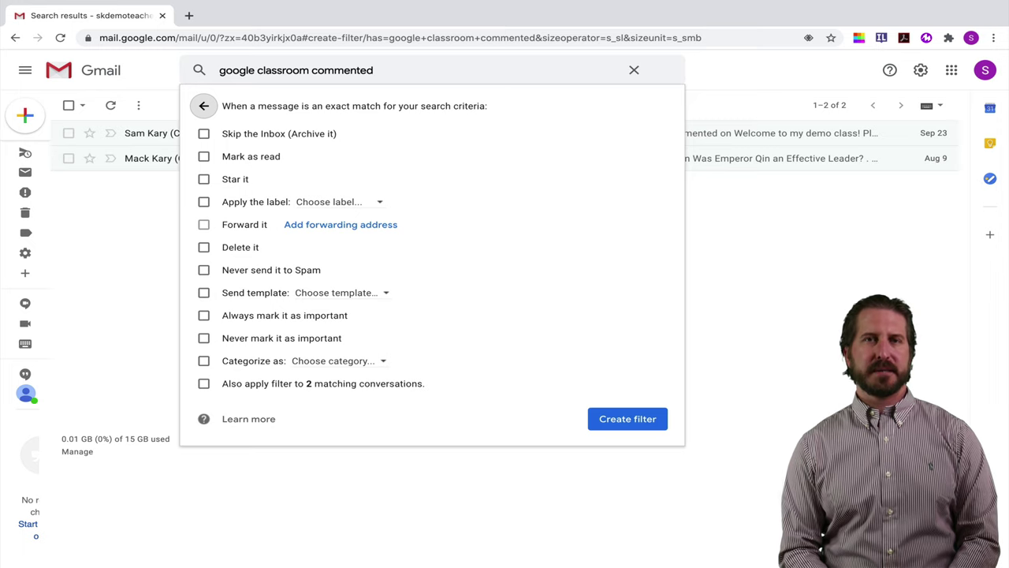
{"action": "left_click", "coordinate": [204, 133]}
{"action": "left_click", "coordinate": [203, 202]}
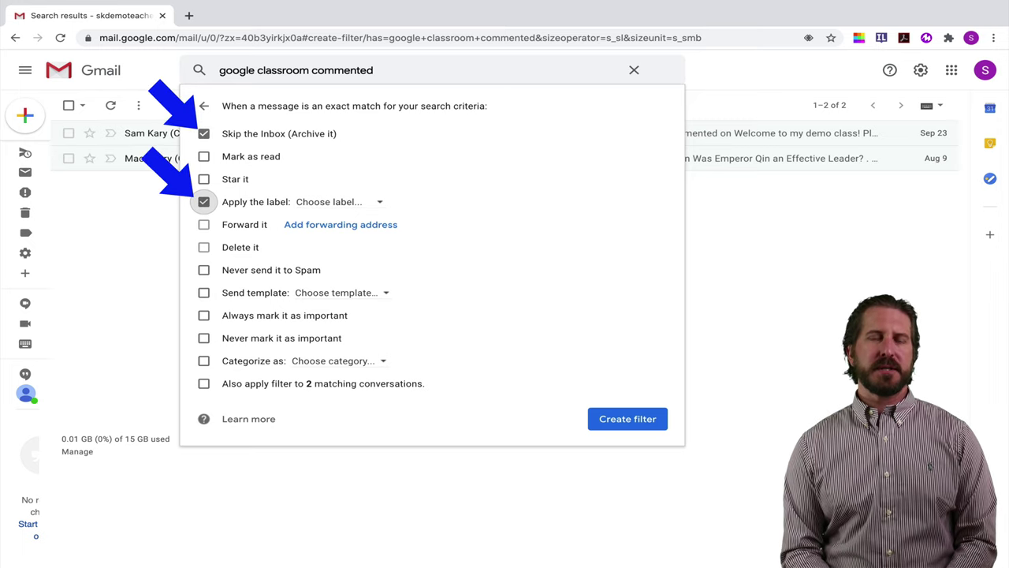
{"action": "left_click", "coordinate": [328, 201]}
{"action": "left_click", "coordinate": [357, 225]}
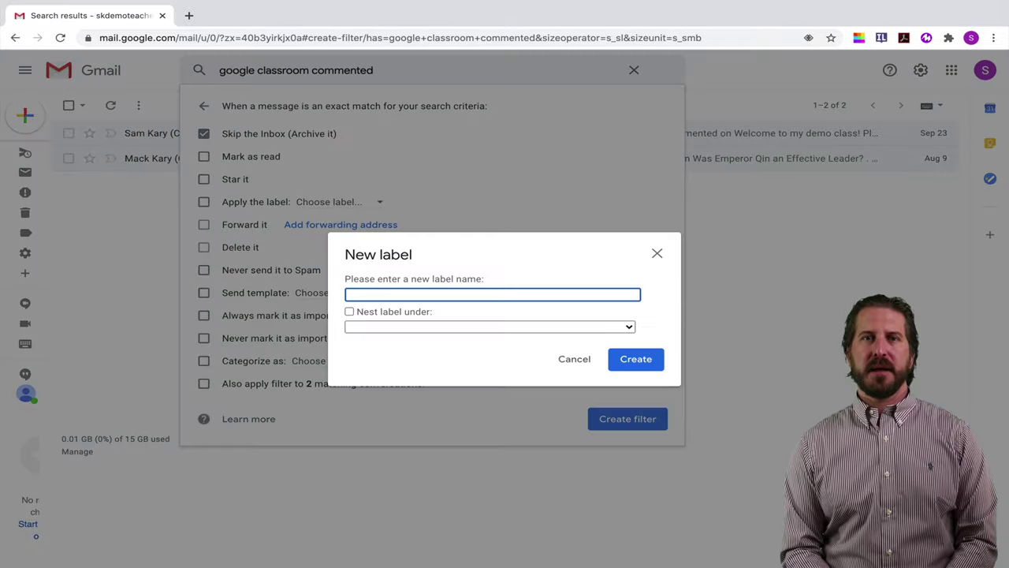
{"action": "type", "text": "Comments"}
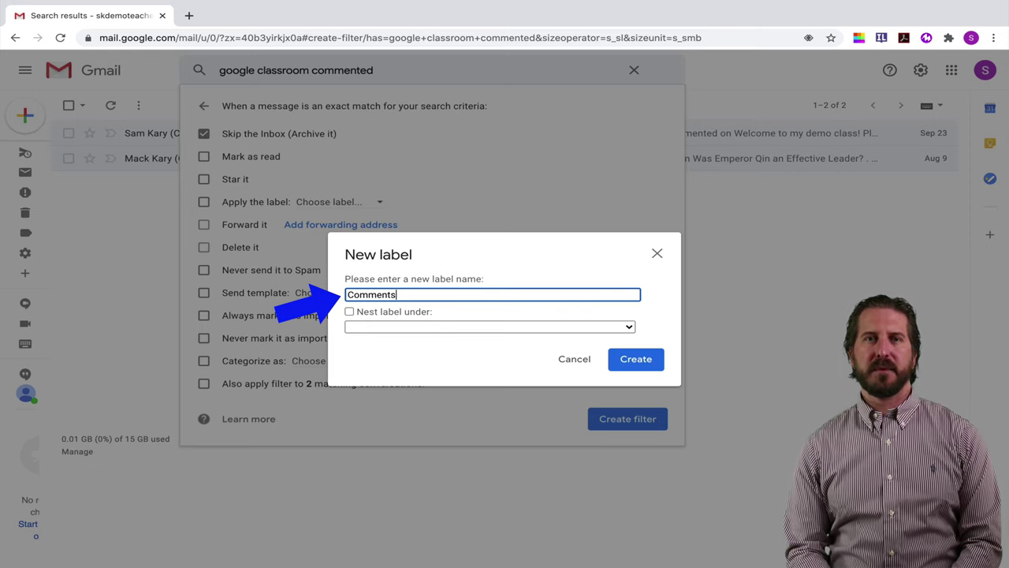
{"action": "left_click", "coordinate": [349, 312]}
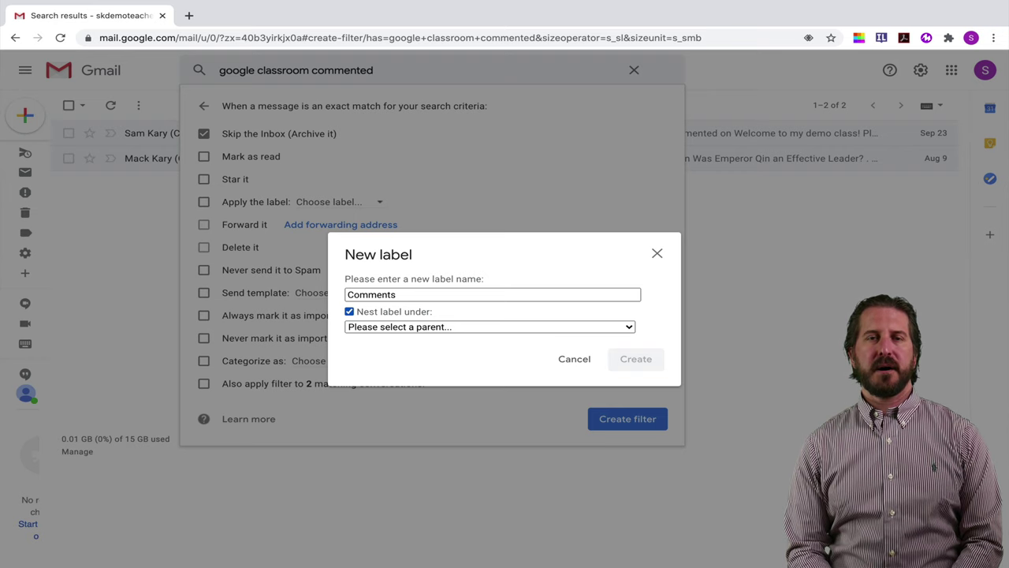
{"action": "left_click", "coordinate": [629, 327]}
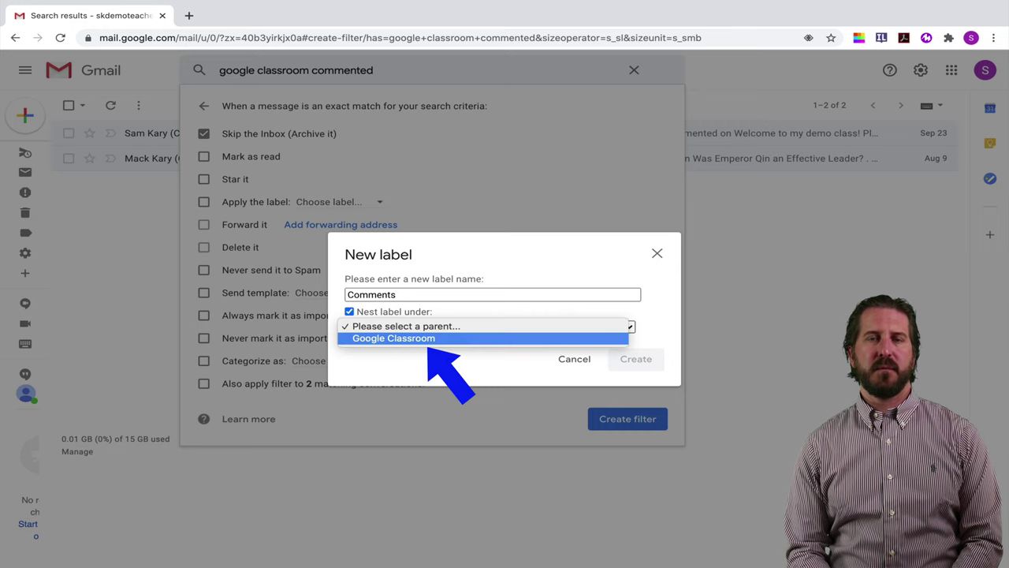
{"action": "left_click", "coordinate": [393, 338]}
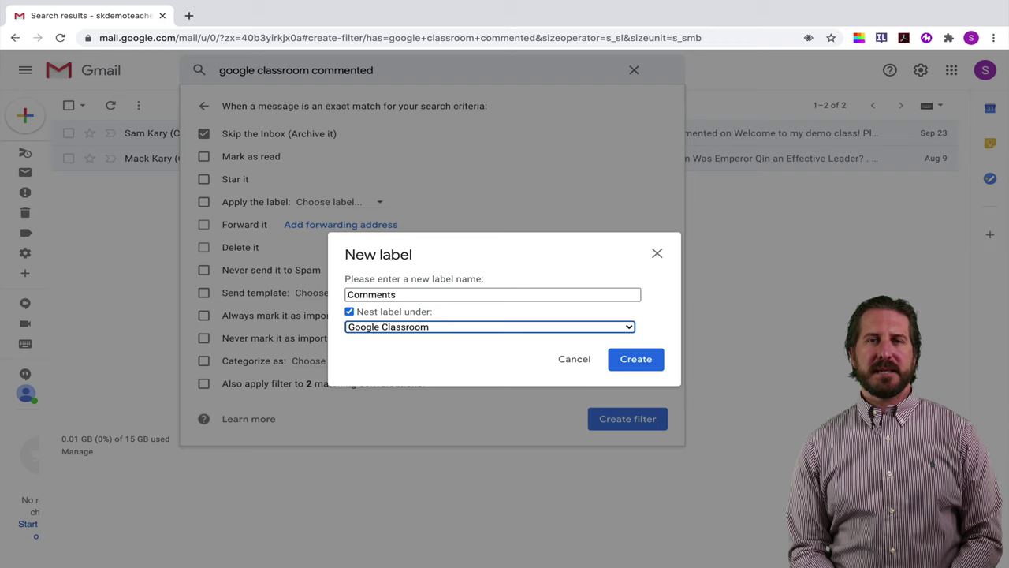
{"action": "left_click", "coordinate": [635, 358]}
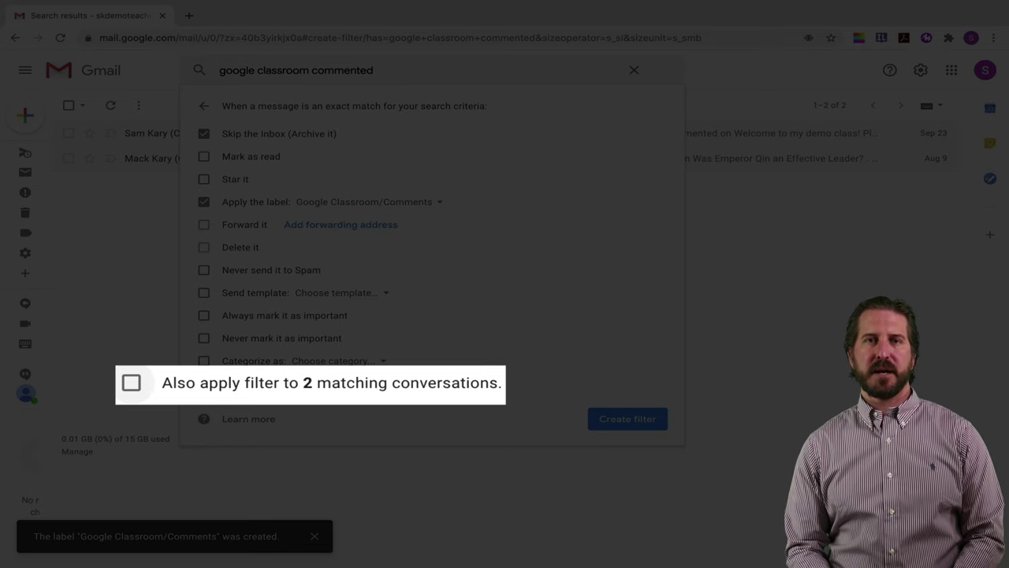
- Apply the filter to the 2 existing matching conversations and view the Google Classroom/Comments label
{"action": "left_click", "coordinate": [131, 382]}
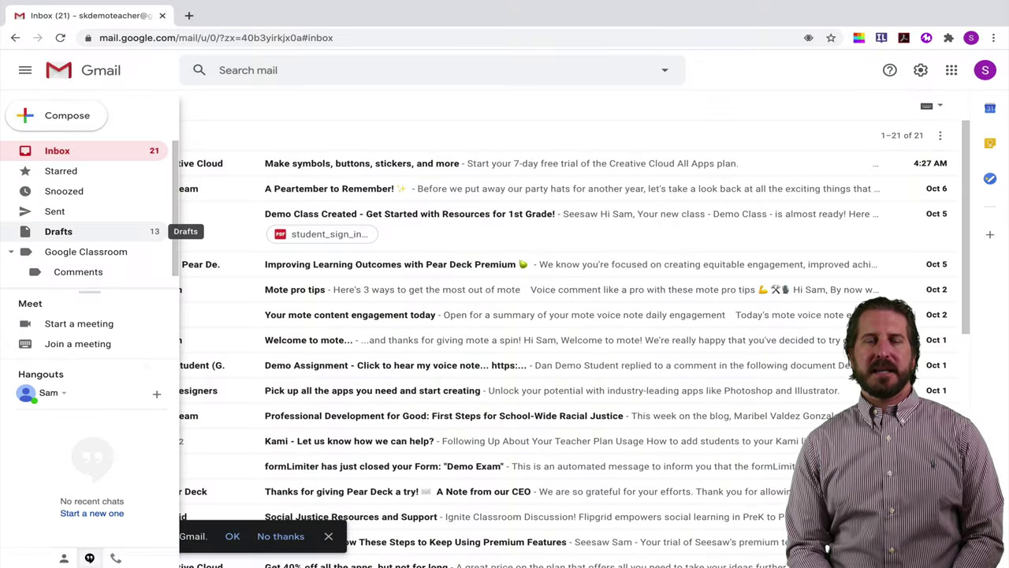
{"action": "scroll", "coordinate": [91, 213], "scroll_direction": "down", "scroll_amount": 1}
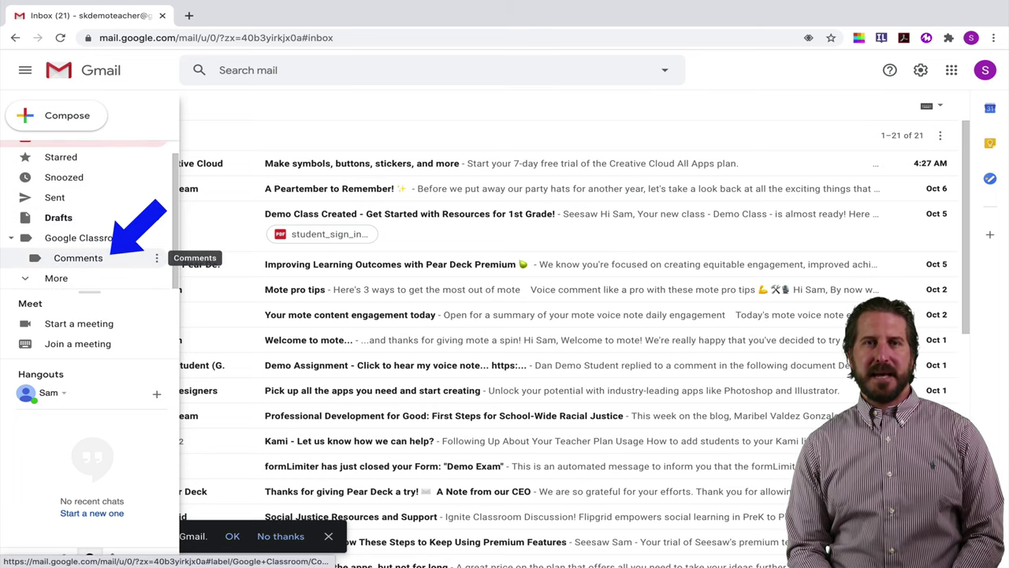
{"action": "left_click", "coordinate": [110, 258]}
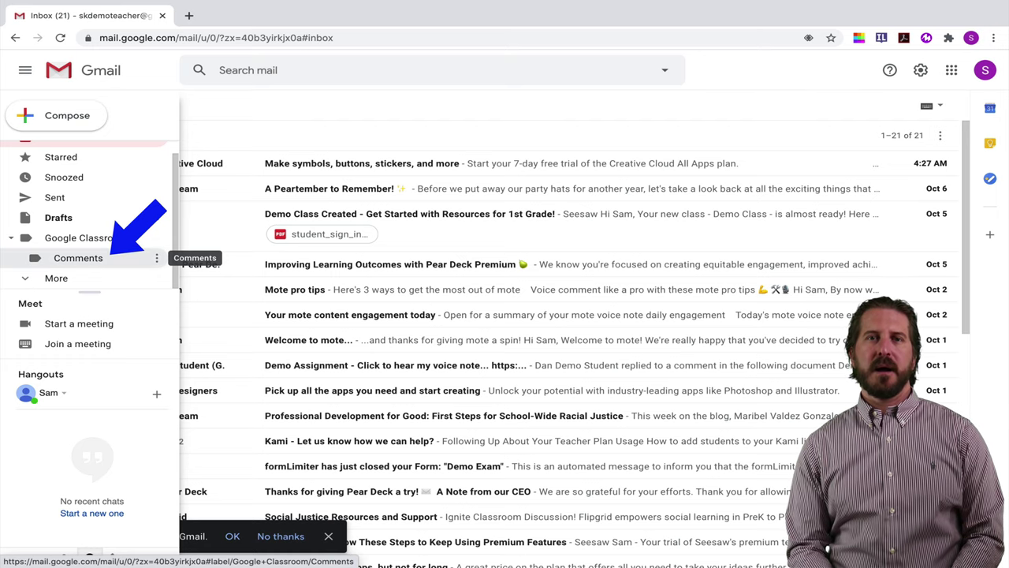
{"action": "left_click", "coordinate": [110, 258]}
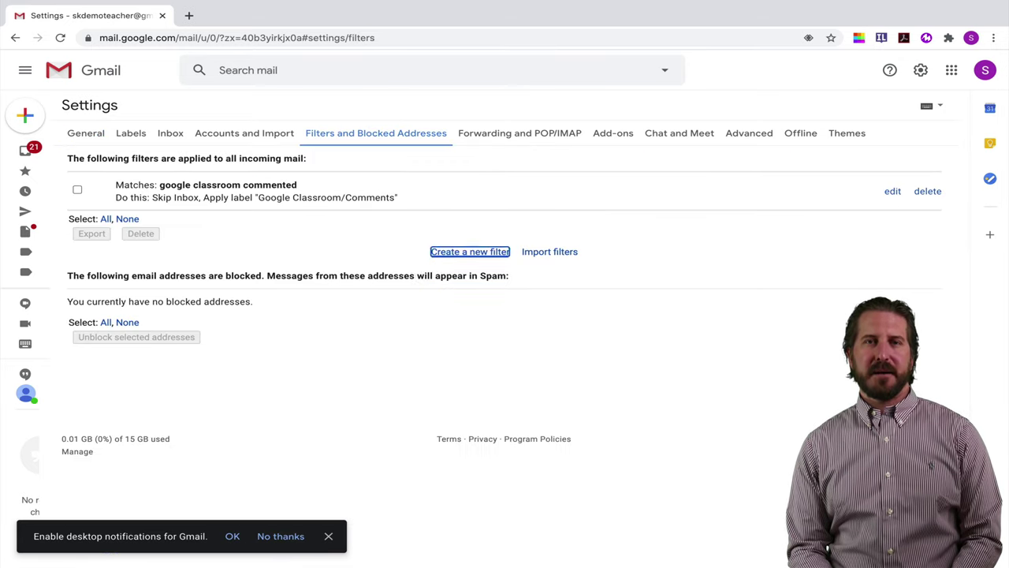
- Start a filter for 'google classroom submitted late' that skips the Inbox and applies a label
{"action": "key", "text": "Return"}
{"action": "type", "text": "go"}
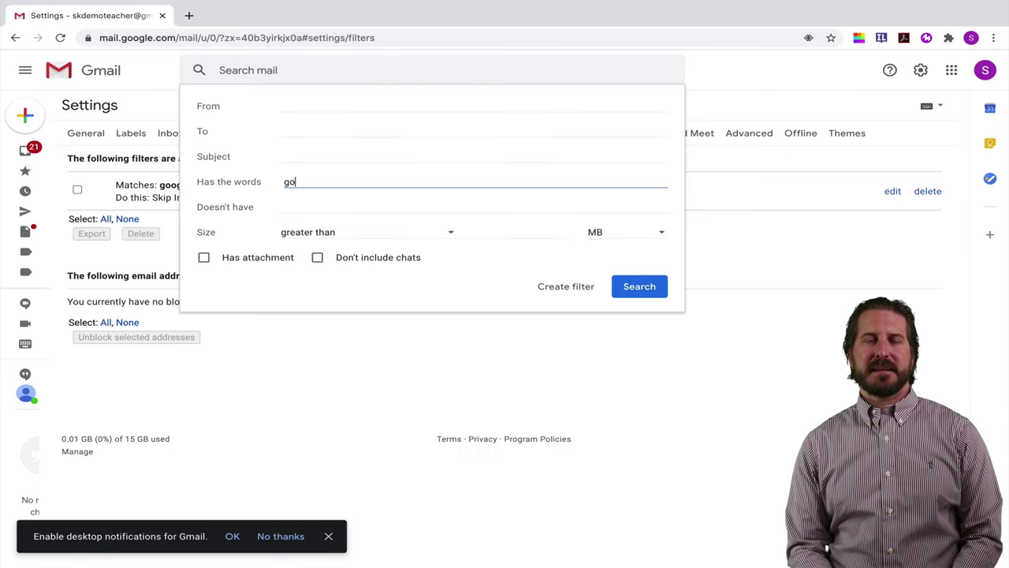
{"action": "type", "text": "ogle classroom su"}
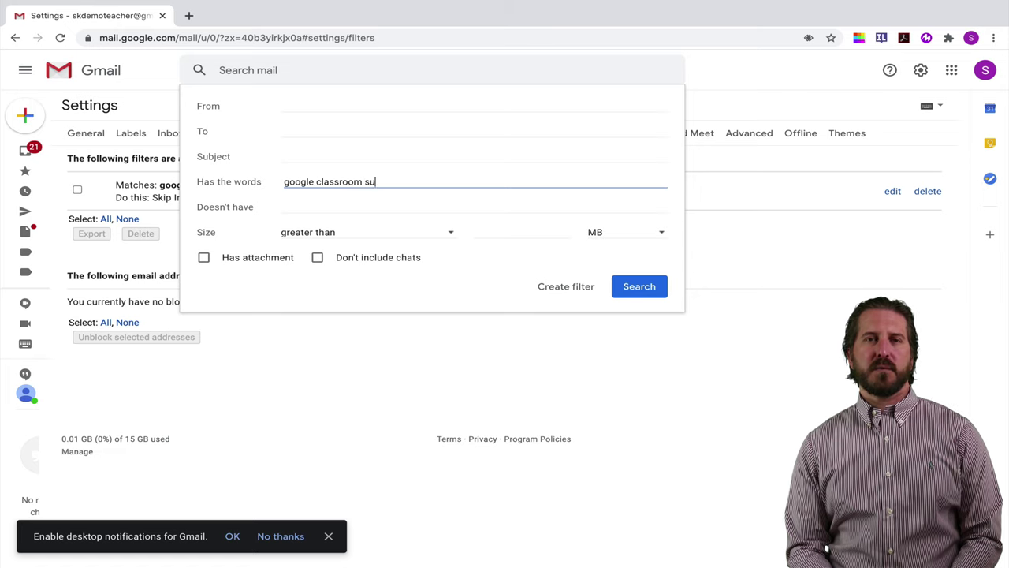
{"action": "type", "text": "bmitted late"}
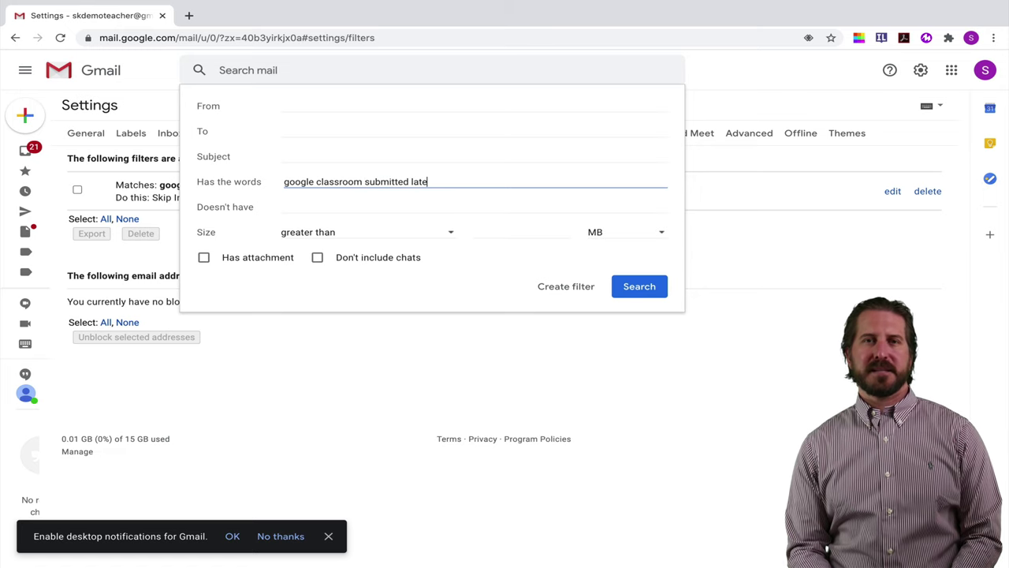
{"action": "left_click", "coordinate": [566, 286]}
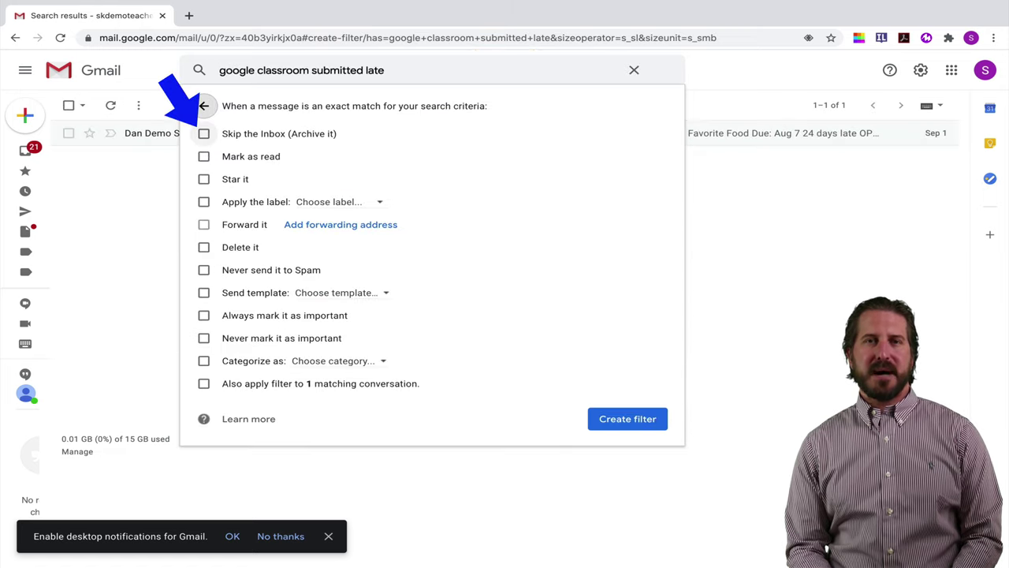
{"action": "left_click", "coordinate": [203, 134]}
{"action": "left_click", "coordinate": [203, 201]}
- Create the filter's label 'Late Work' nested under Google Classroom
{"action": "left_click", "coordinate": [331, 201]}
{"action": "left_click", "coordinate": [356, 227]}
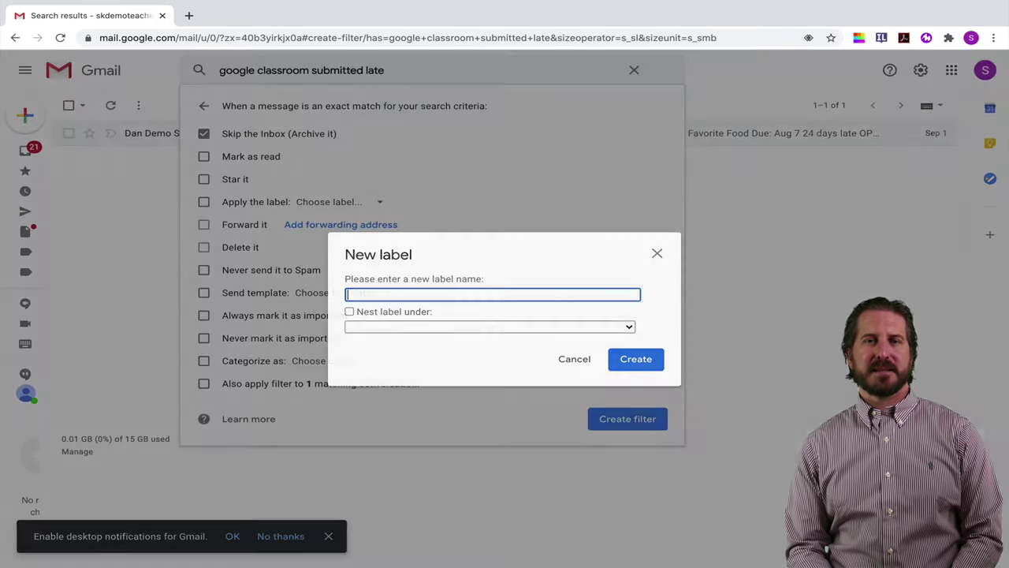
{"action": "type", "text": "Late Work"}
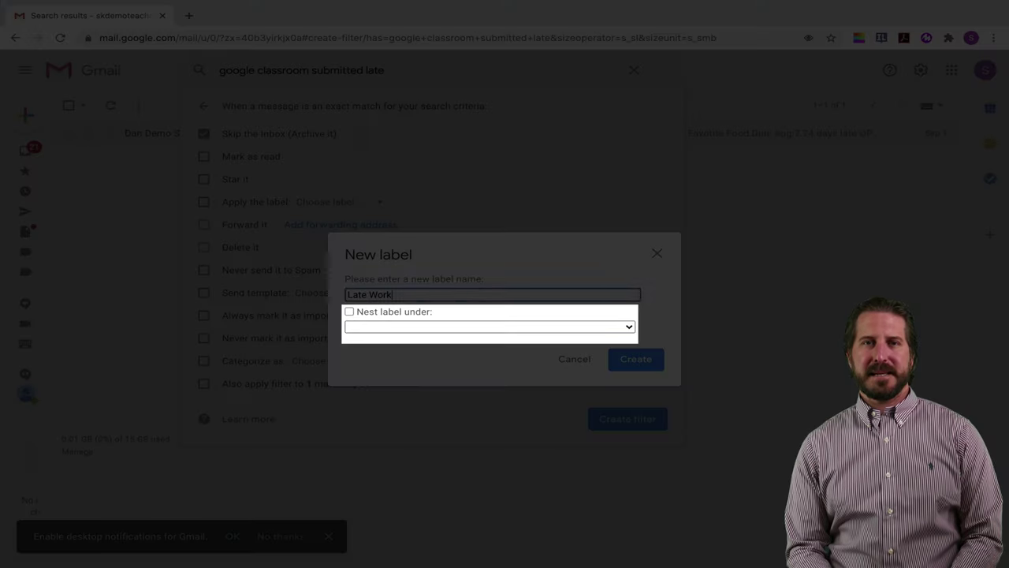
{"action": "left_click", "coordinate": [350, 311]}
{"action": "left_click", "coordinate": [489, 326]}
{"action": "left_click", "coordinate": [394, 337]}
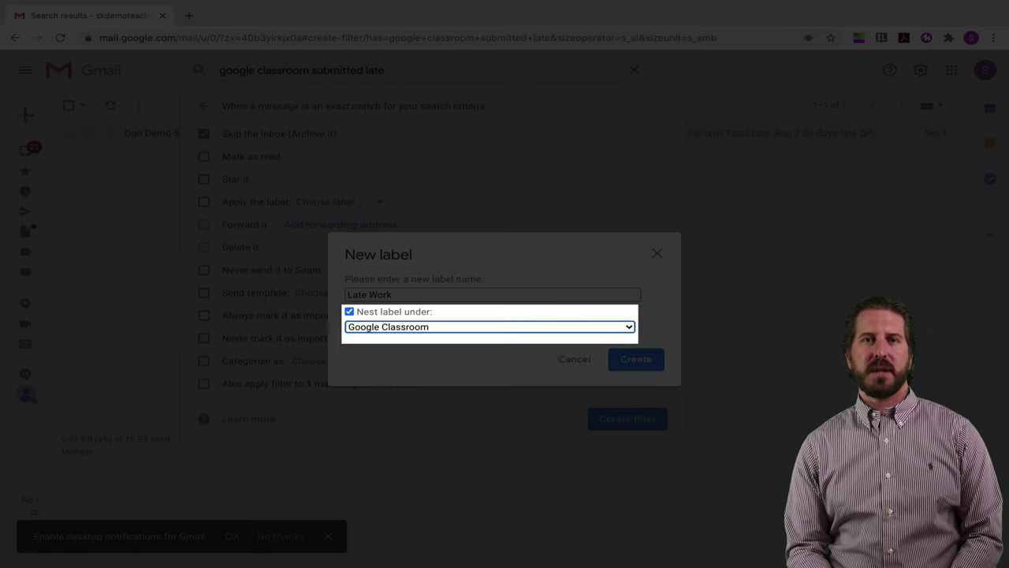
{"action": "left_click", "coordinate": [636, 359]}
- Apply the filter to the existing matching conversation, save it, and return to the Inbox
{"action": "left_click", "coordinate": [203, 384]}
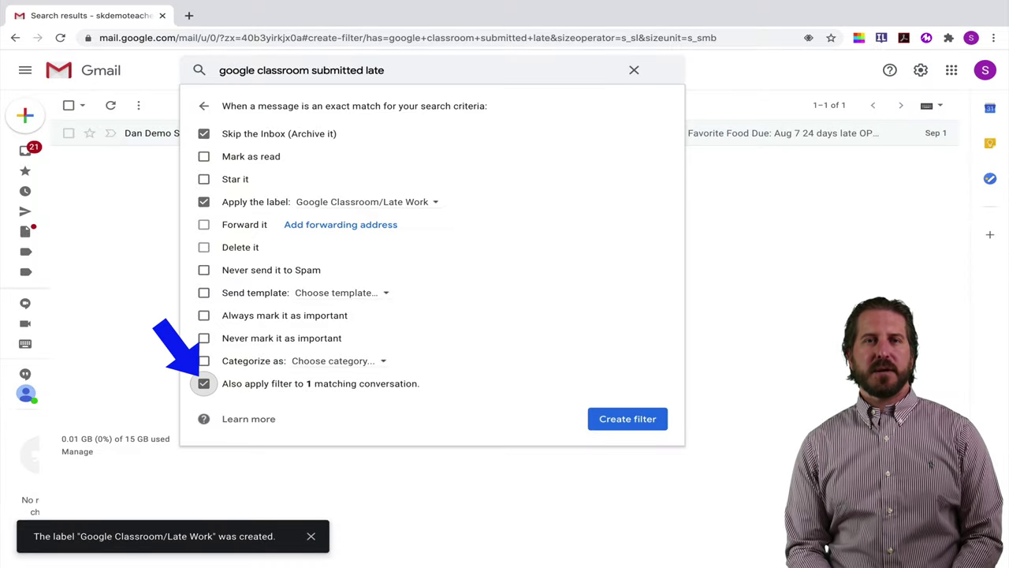
{"action": "left_click", "coordinate": [627, 419]}
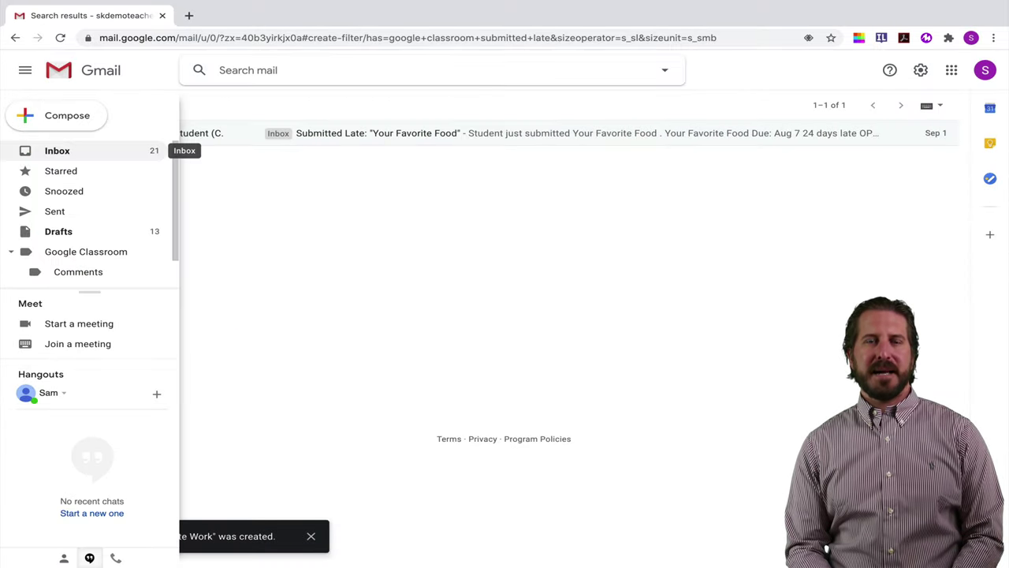
{"action": "left_click", "coordinate": [57, 151]}
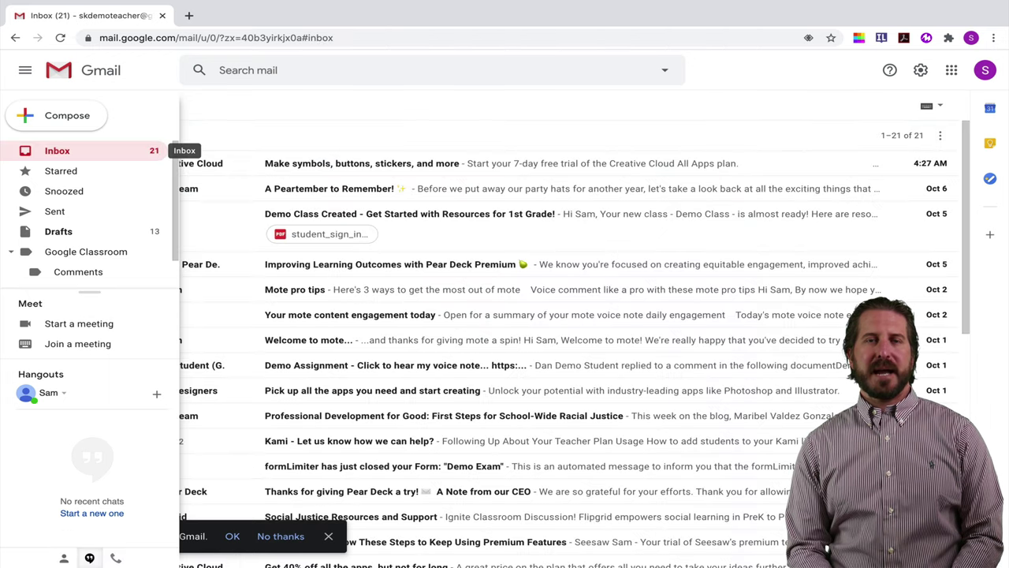
{"action": "scroll", "coordinate": [90, 208], "scroll_direction": "down", "scroll_amount": 1}
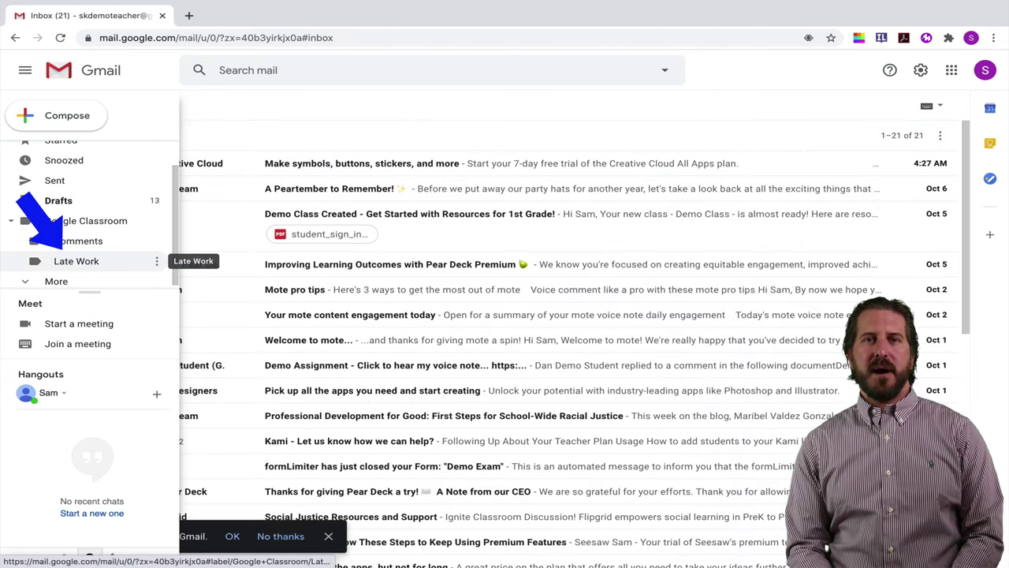
- Open the Google Classroom/Late Work label to see the 'Your Favorite Food' late-submission message
{"action": "left_click", "coordinate": [77, 261]}
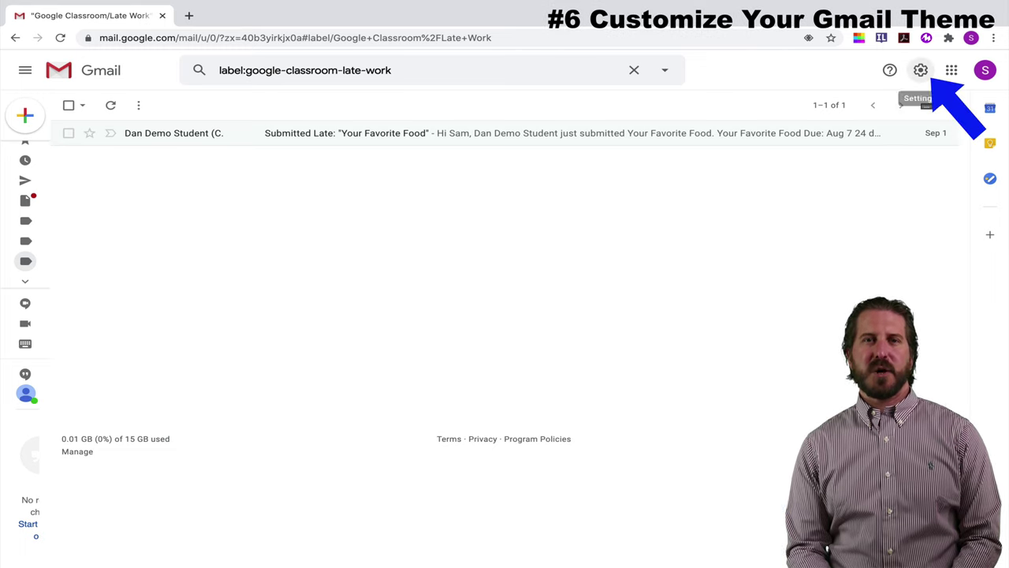
- Choose the purple-and-pink stormy sunset clouds theme from the Themes settings and save it
{"action": "left_click", "coordinate": [920, 70]}
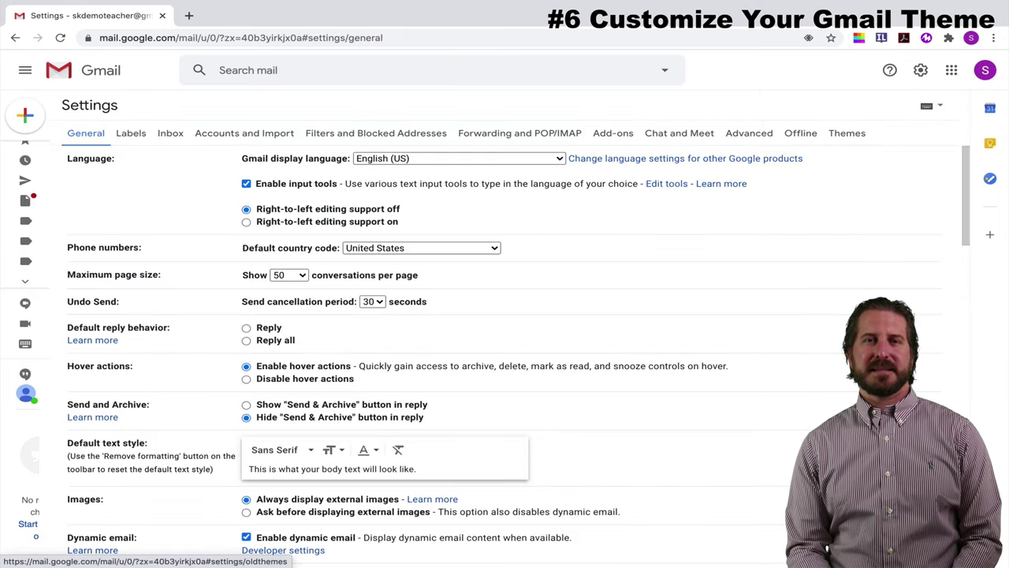
{"action": "left_click", "coordinate": [847, 132]}
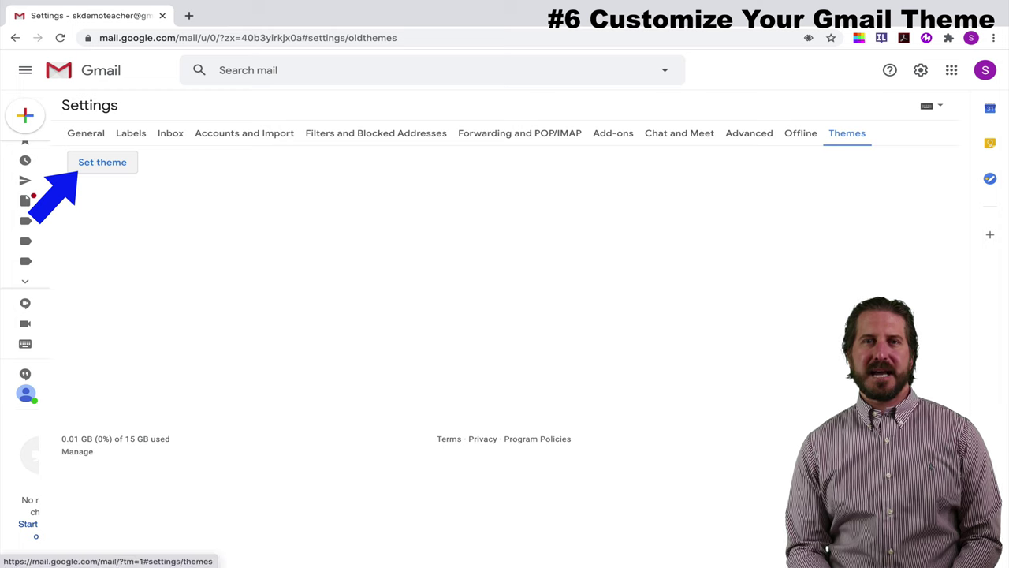
{"action": "left_click", "coordinate": [102, 162]}
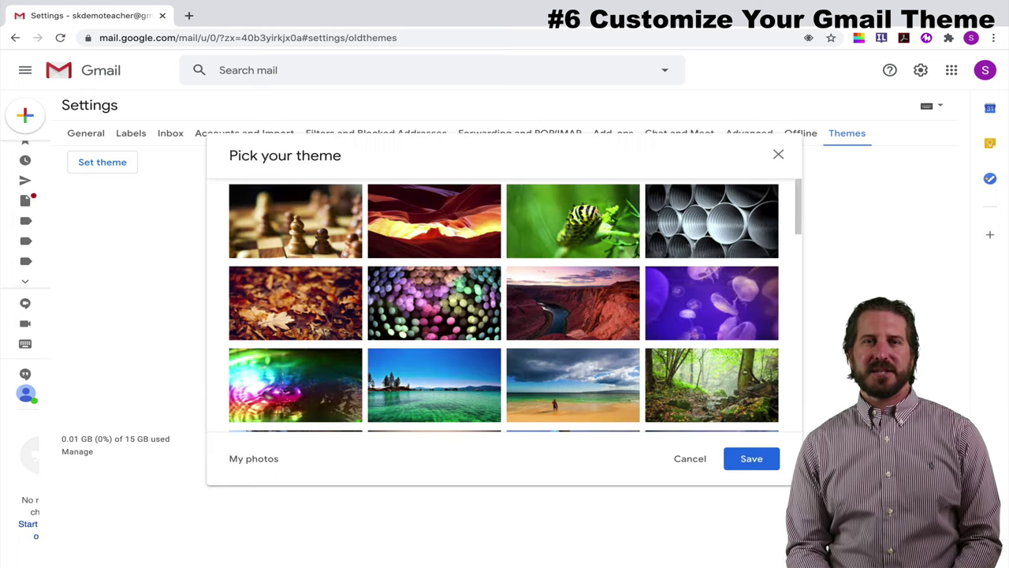
{"action": "scroll", "coordinate": [711, 252], "scroll_direction": "down", "scroll_amount": 3}
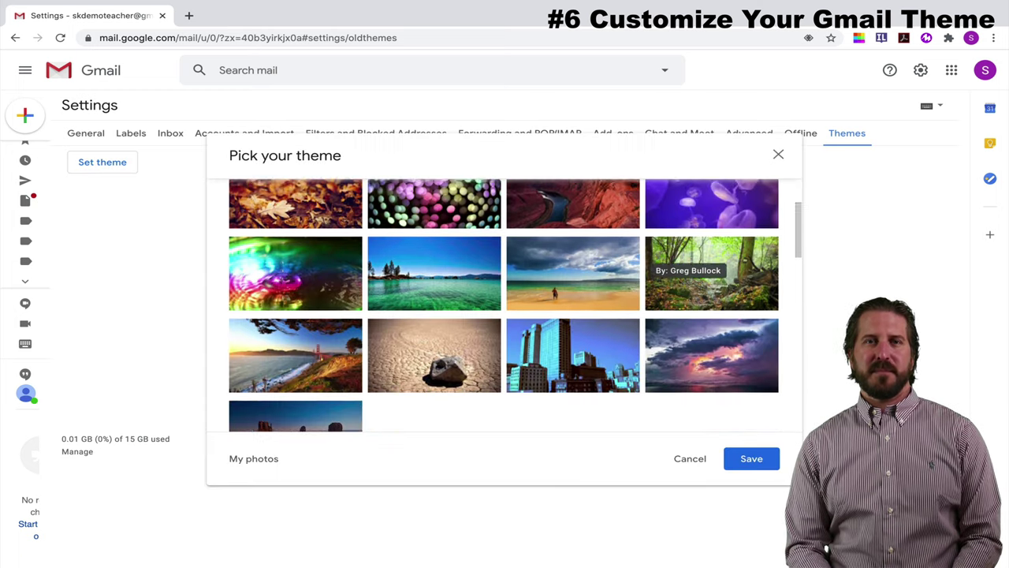
{"action": "scroll", "coordinate": [711, 253], "scroll_direction": "down", "scroll_amount": 4}
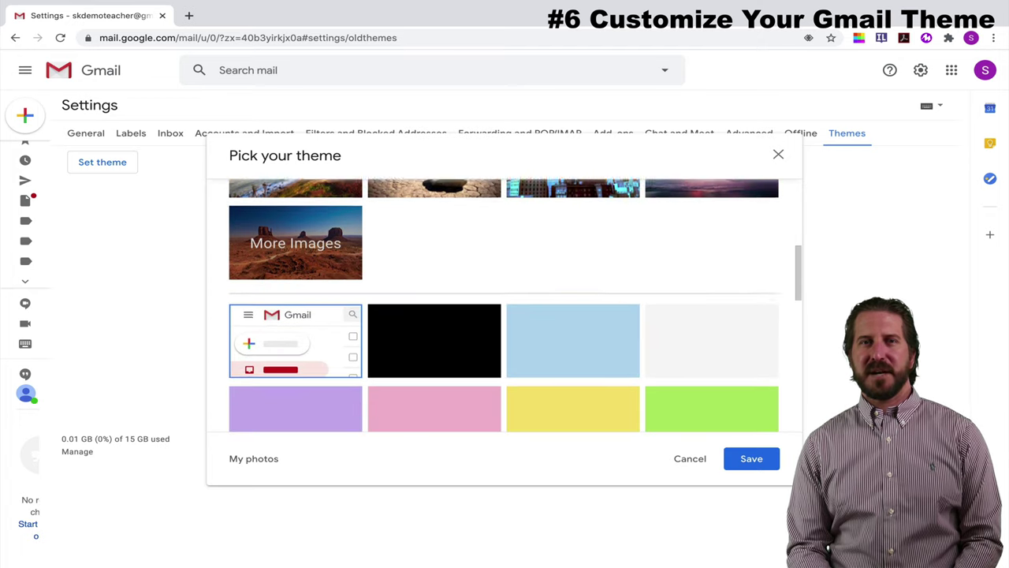
{"action": "scroll", "coordinate": [711, 283], "scroll_direction": "down", "scroll_amount": 3}
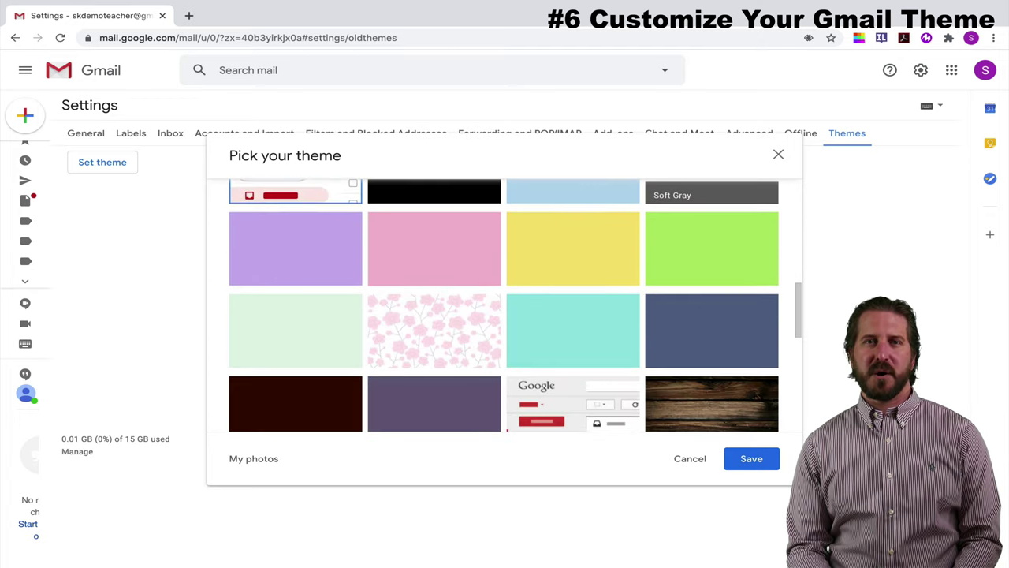
{"action": "scroll", "coordinate": [711, 284], "scroll_direction": "down", "scroll_amount": 2}
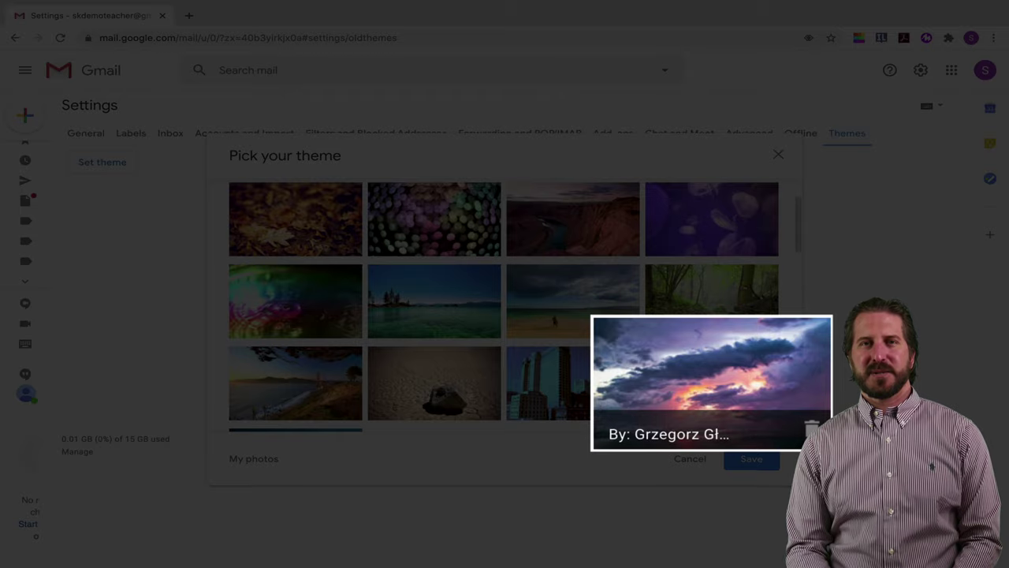
{"action": "left_click", "coordinate": [711, 383]}
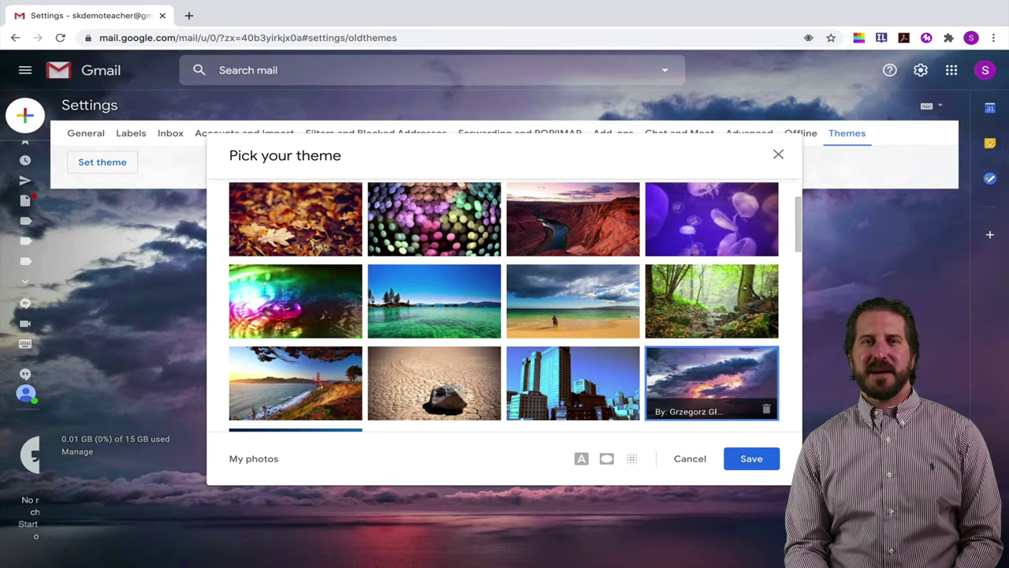
{"action": "left_click", "coordinate": [751, 458]}
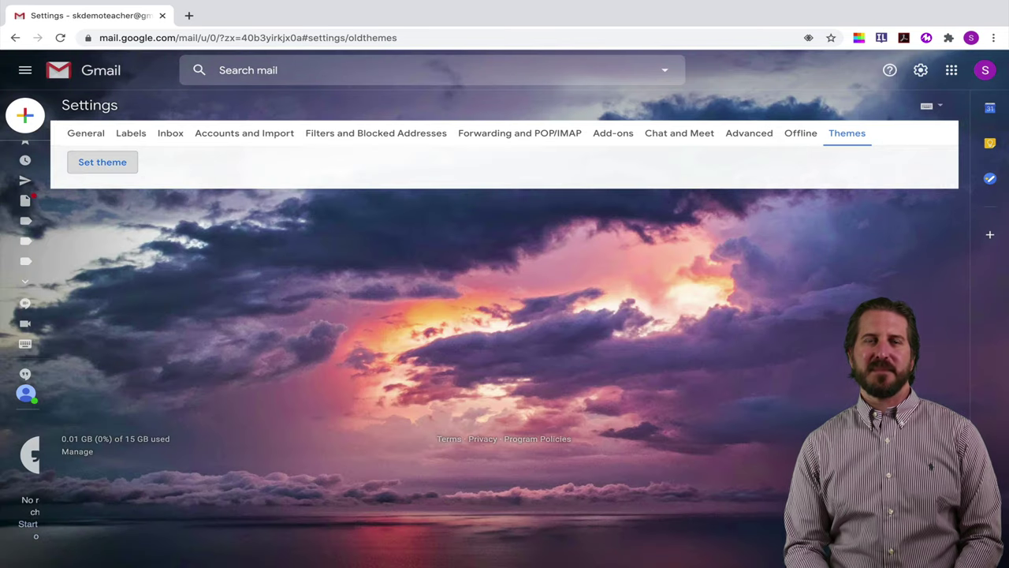